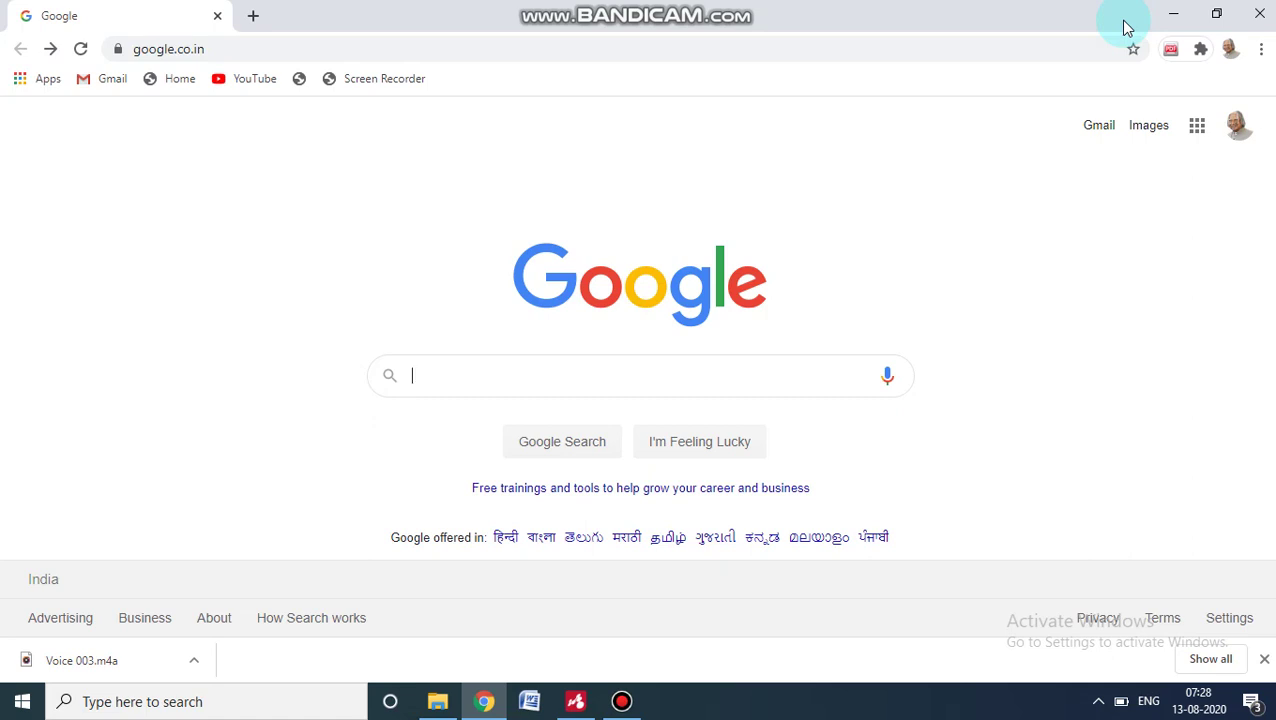
Search Google for 'mindomo' using the suggested completion.
text(mindo)
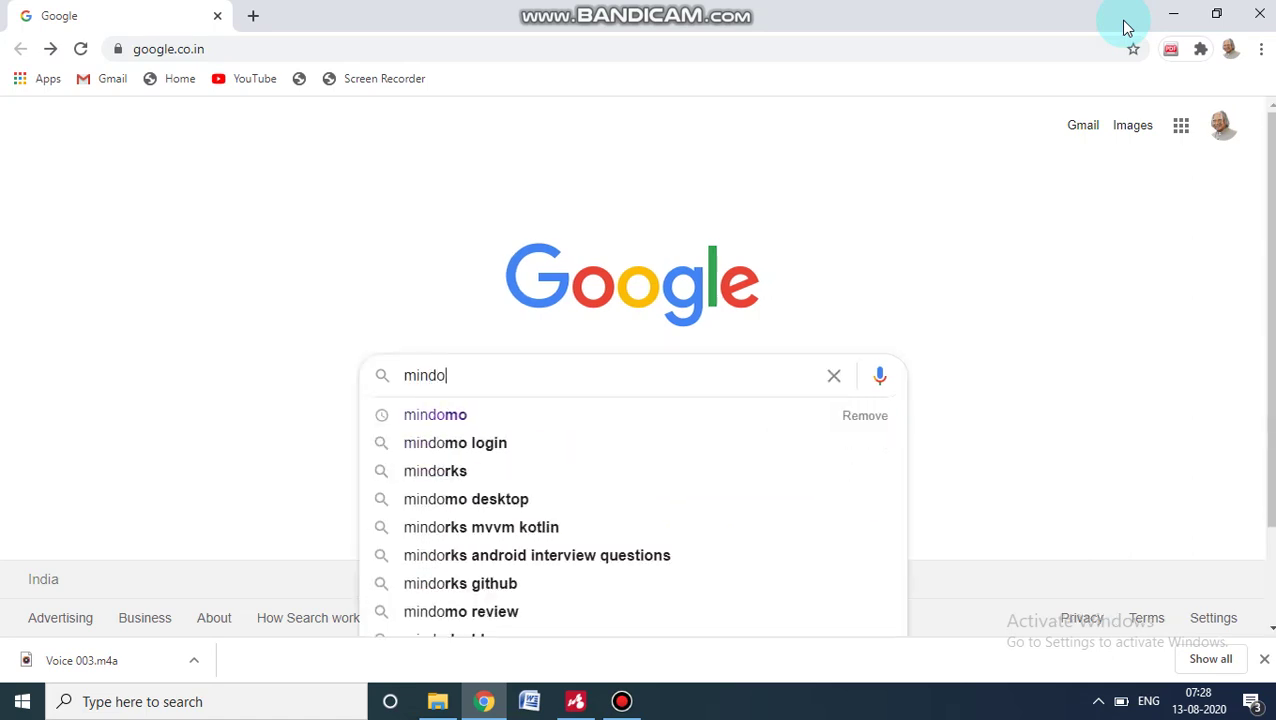
key(Down)
key(Return)
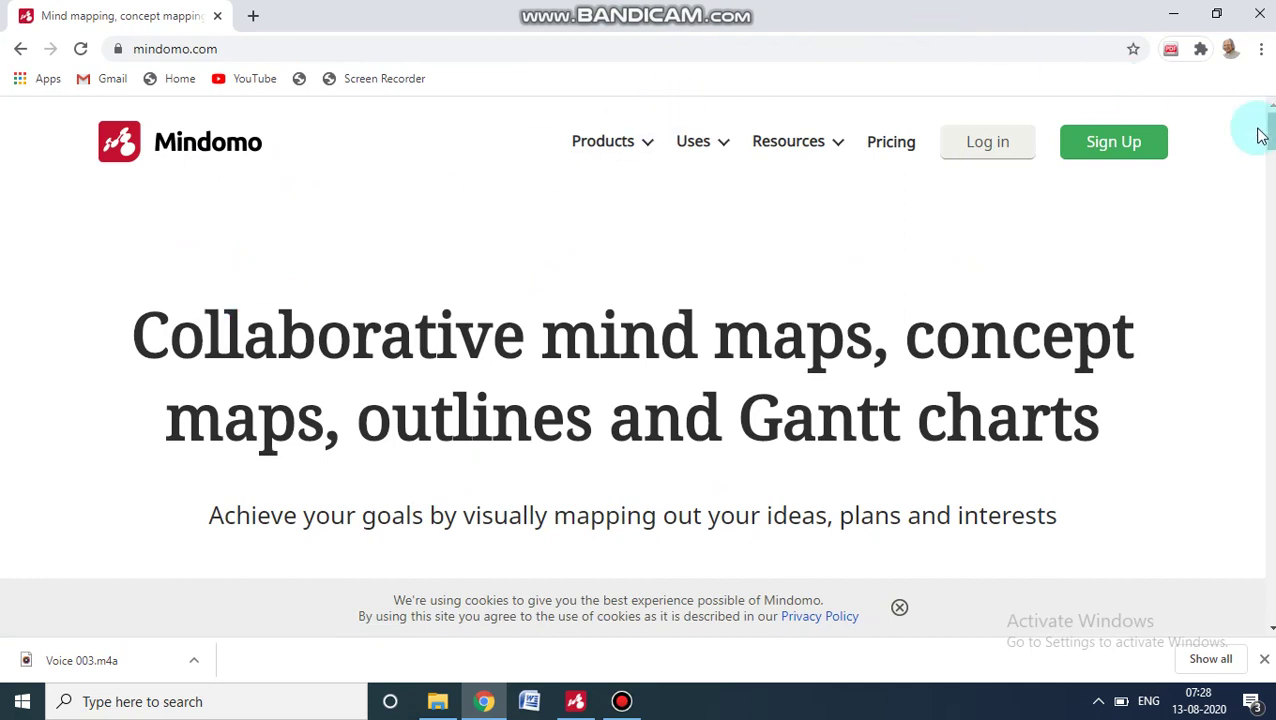
Download the 64-bit Windows Mindomo Free installer, then switch to the Mindomo desktop app.
drag(1270, 133, 1270, 155)
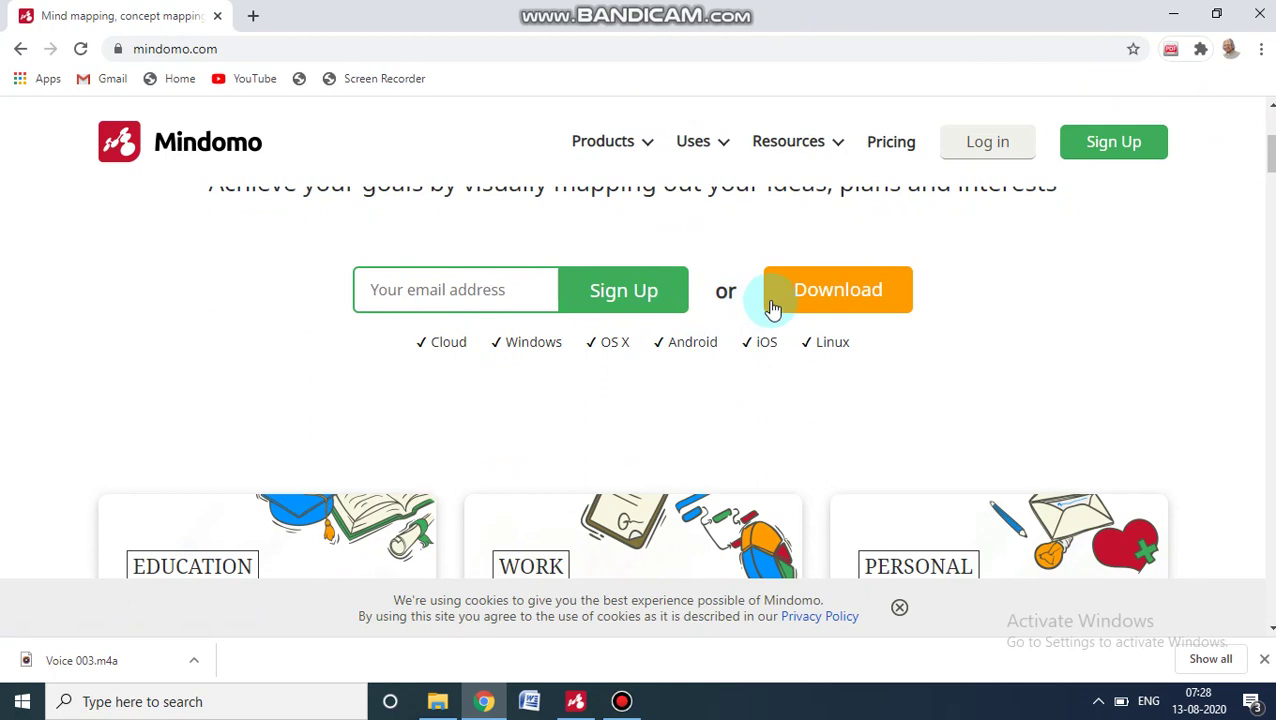
click(805, 300)
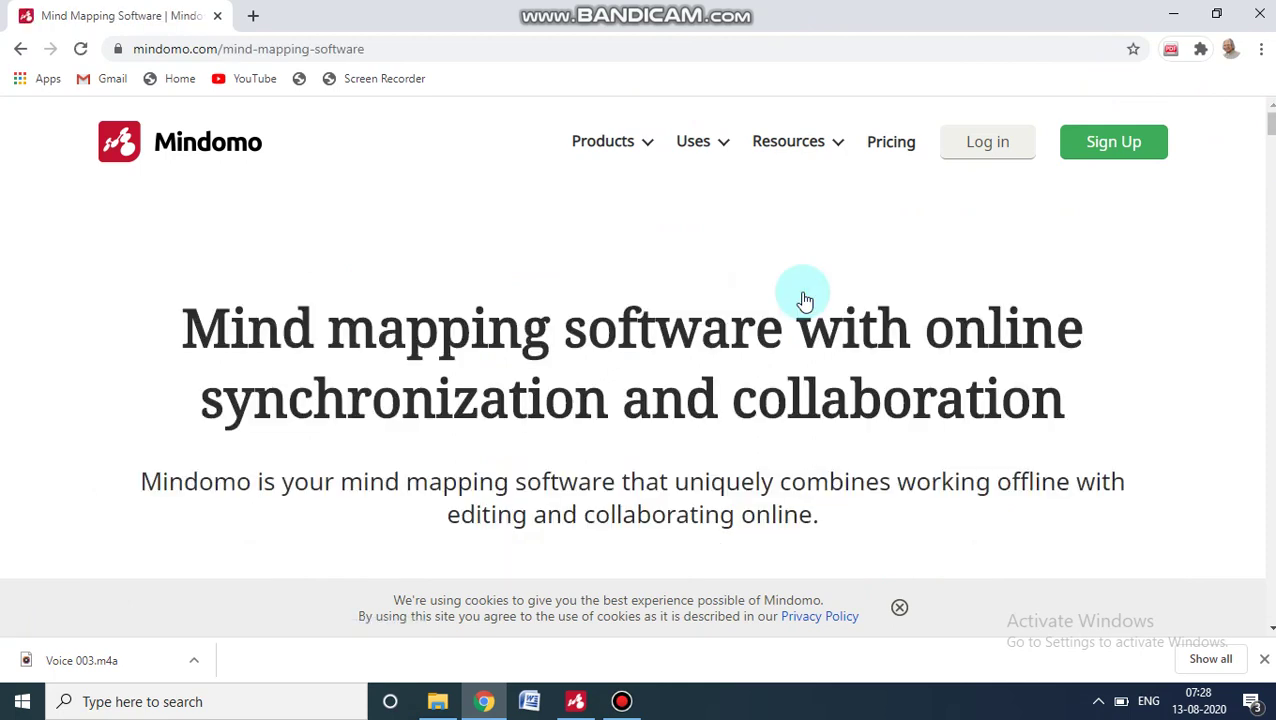
mouse_move(1269, 122)
mouse_down()
mouse_move(1270, 148)
mouse_move(1268, 128)
mouse_up()
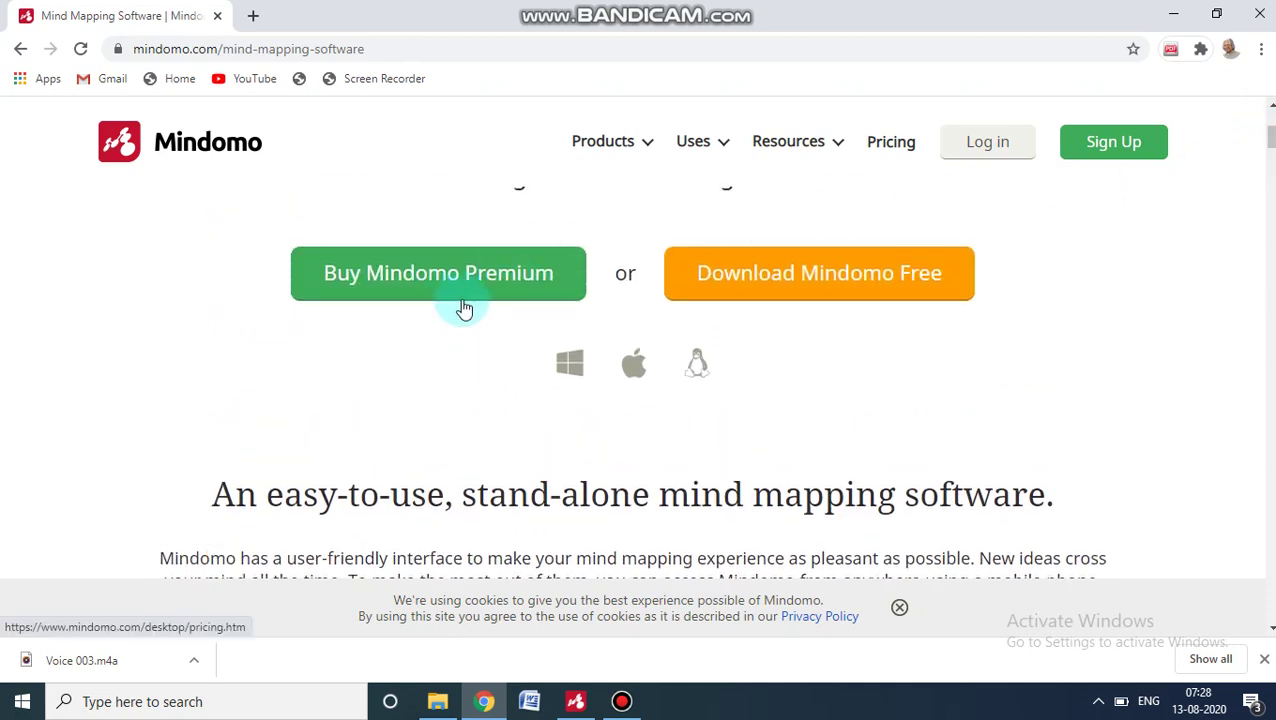
click(792, 279)
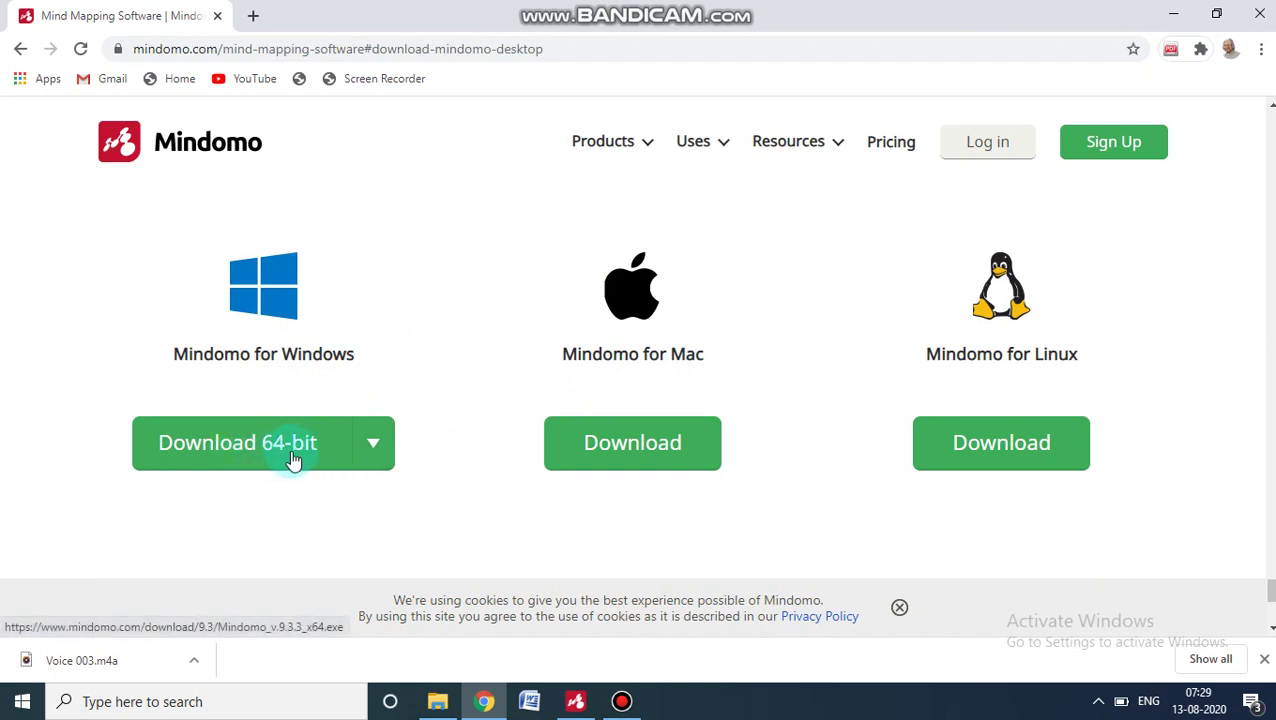
click(377, 445)
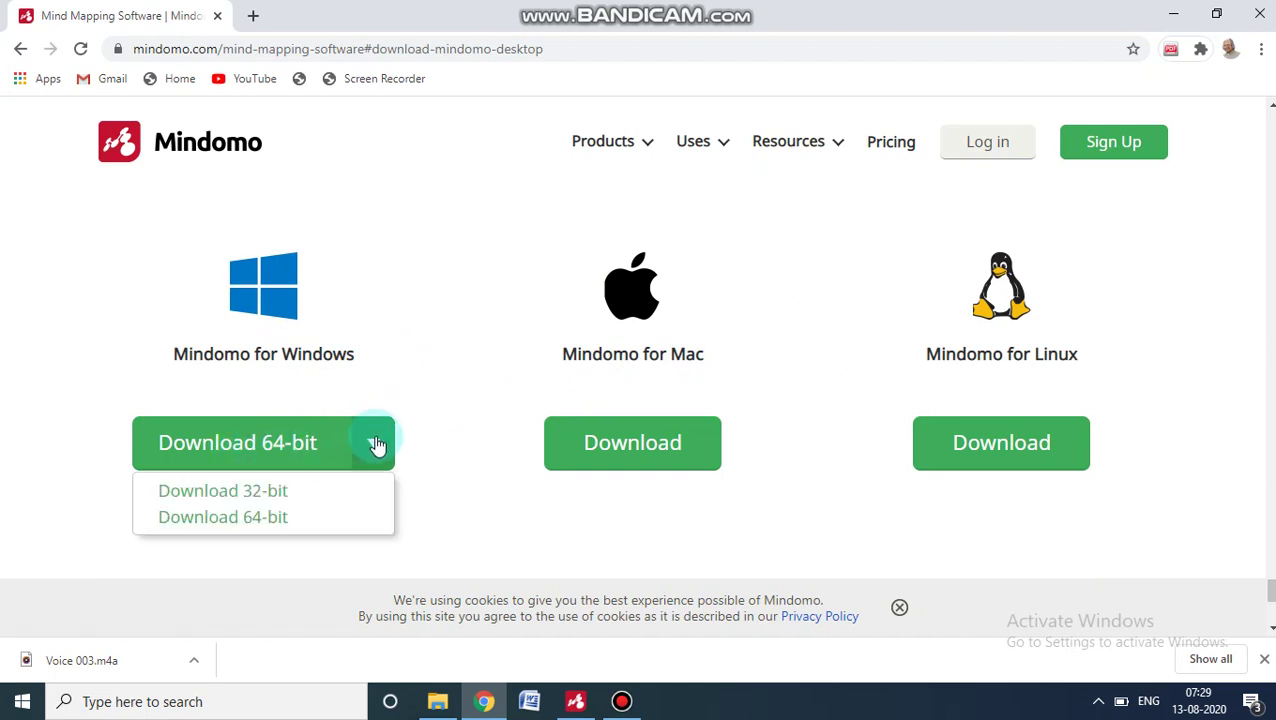
click(284, 518)
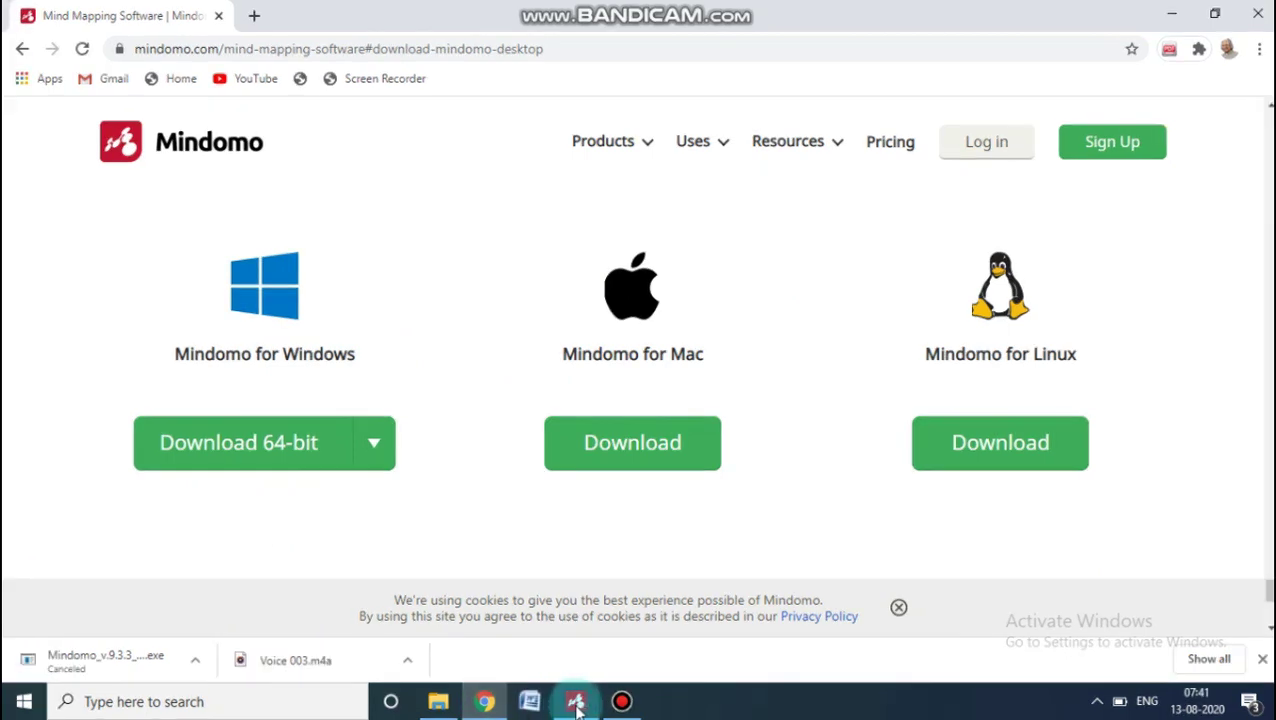
click(576, 703)
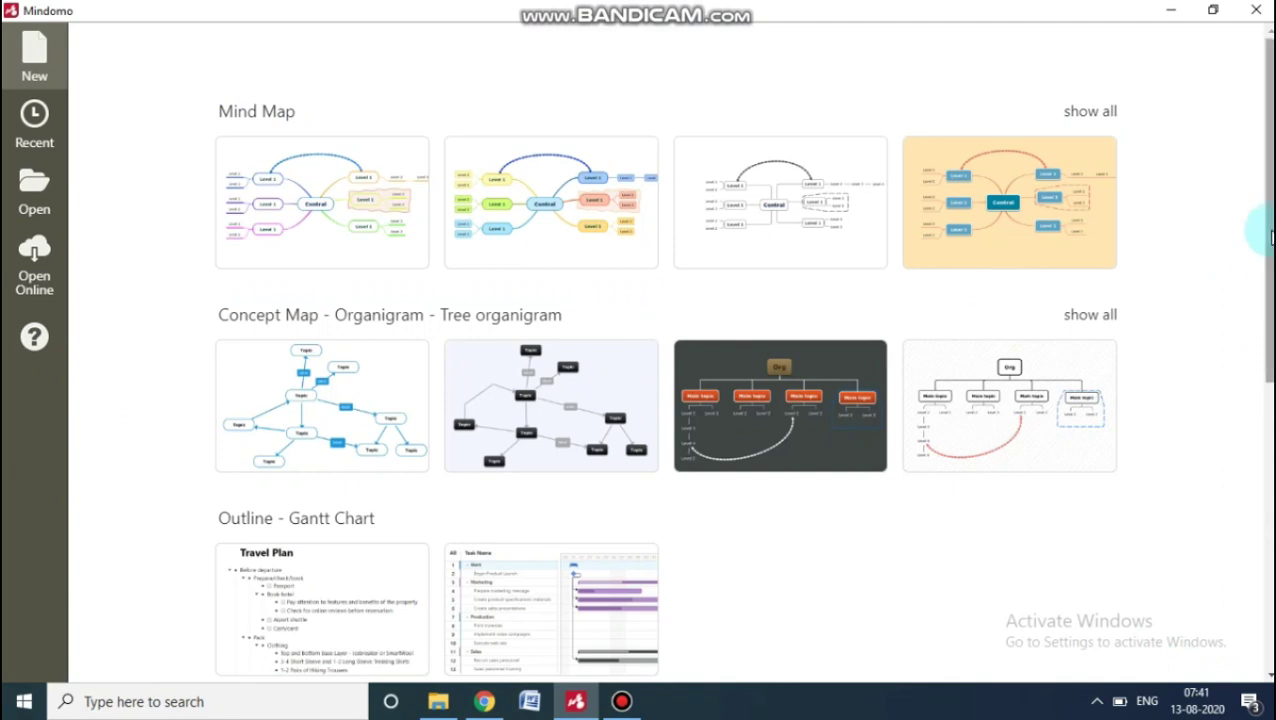
Create a new map from the dark Tree organigram template in the gallery.
drag(1266, 240, 1268, 392)
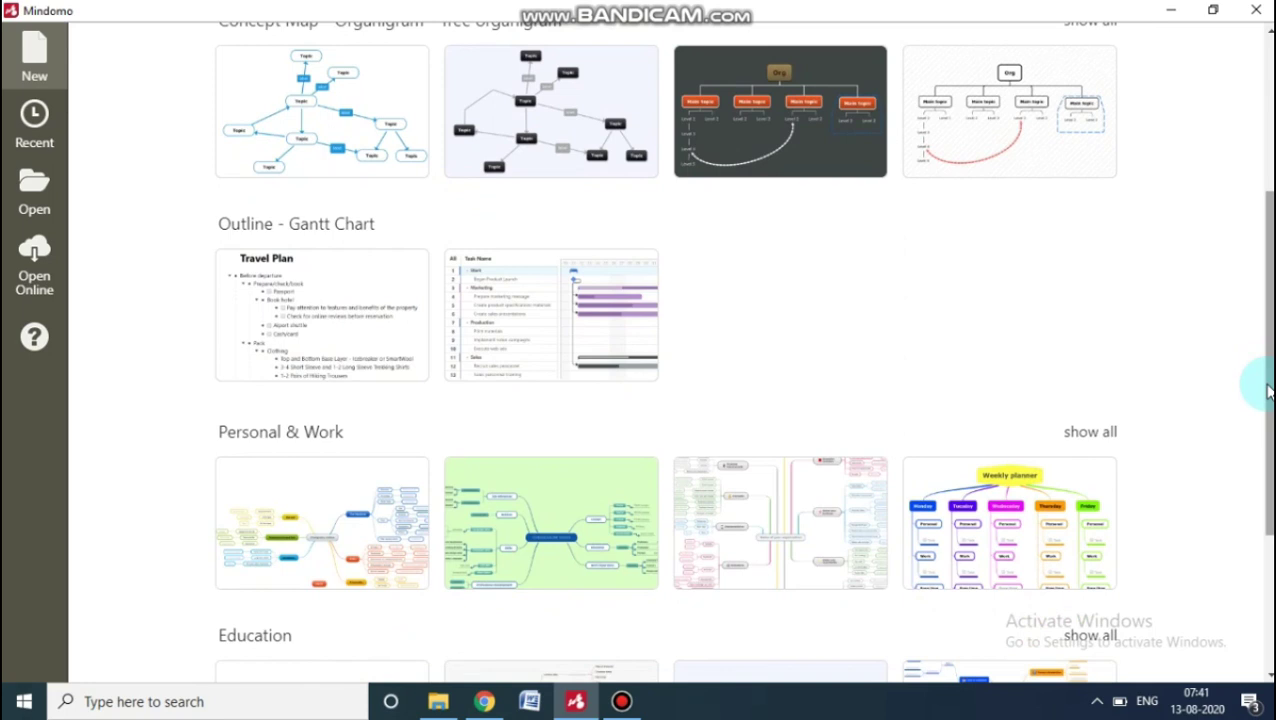
drag(1266, 392, 1268, 262)
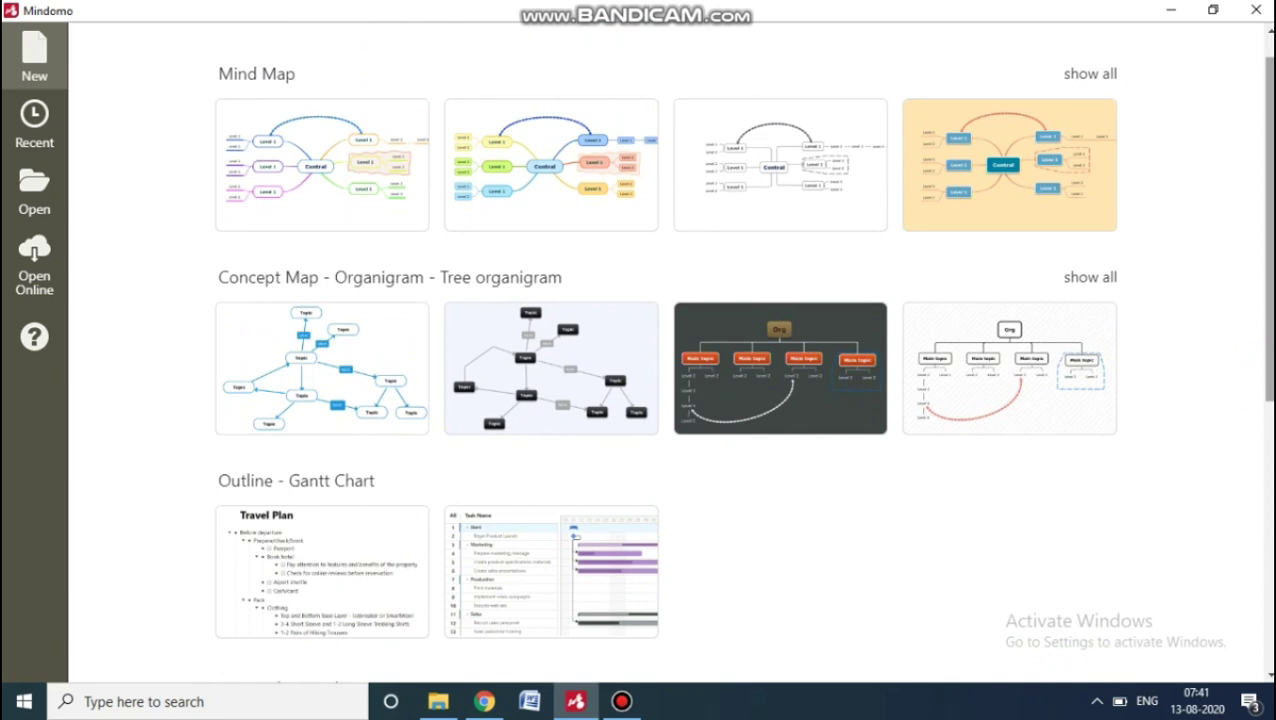
mouse_move(780, 368)
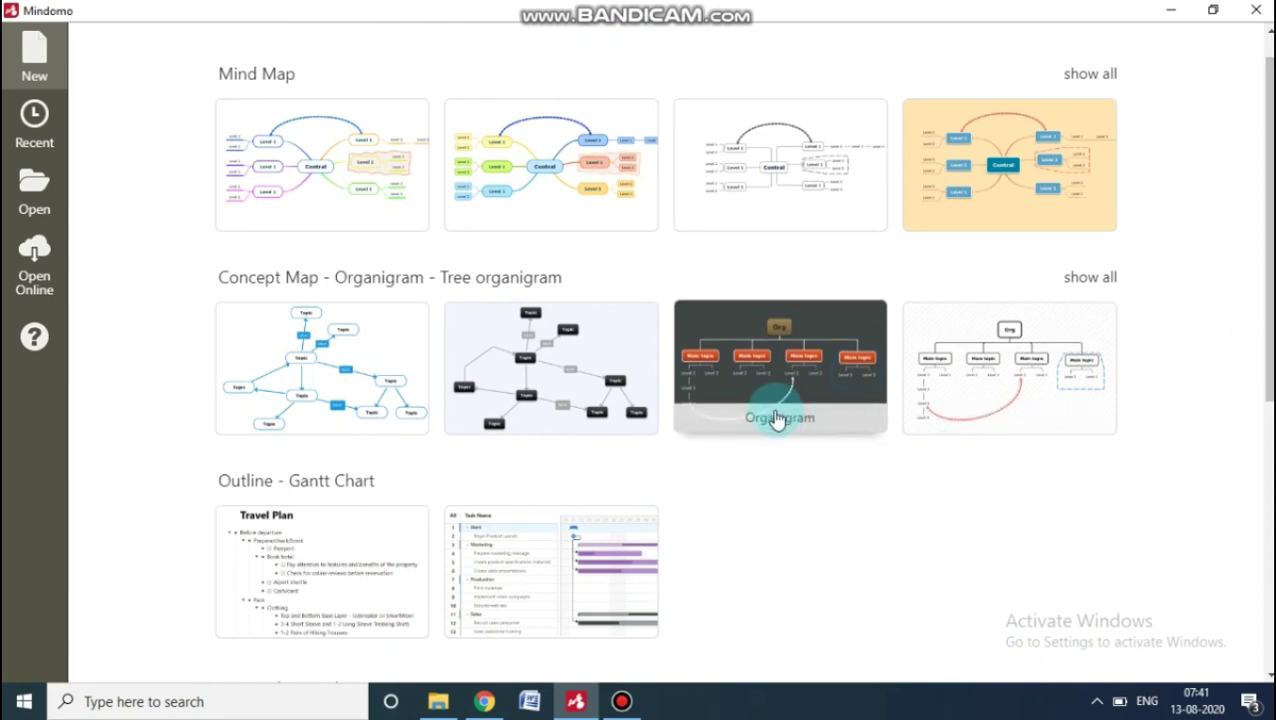
click(813, 391)
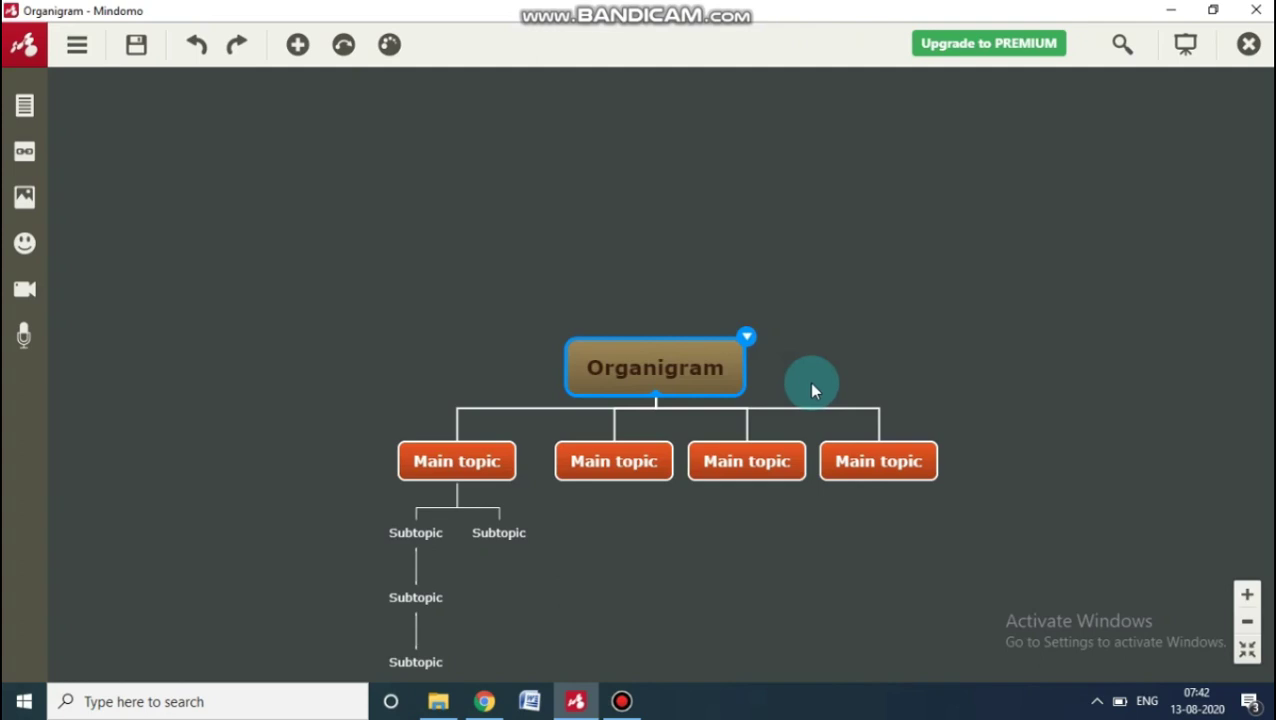
Pan the chart and relabel the Organigram root topic as 'Animal Kingdom'.
mouse_move(813, 391)
mouse_down()
mouse_move(715, 373)
mouse_move(945, 270)
mouse_move(730, 313)
mouse_up()
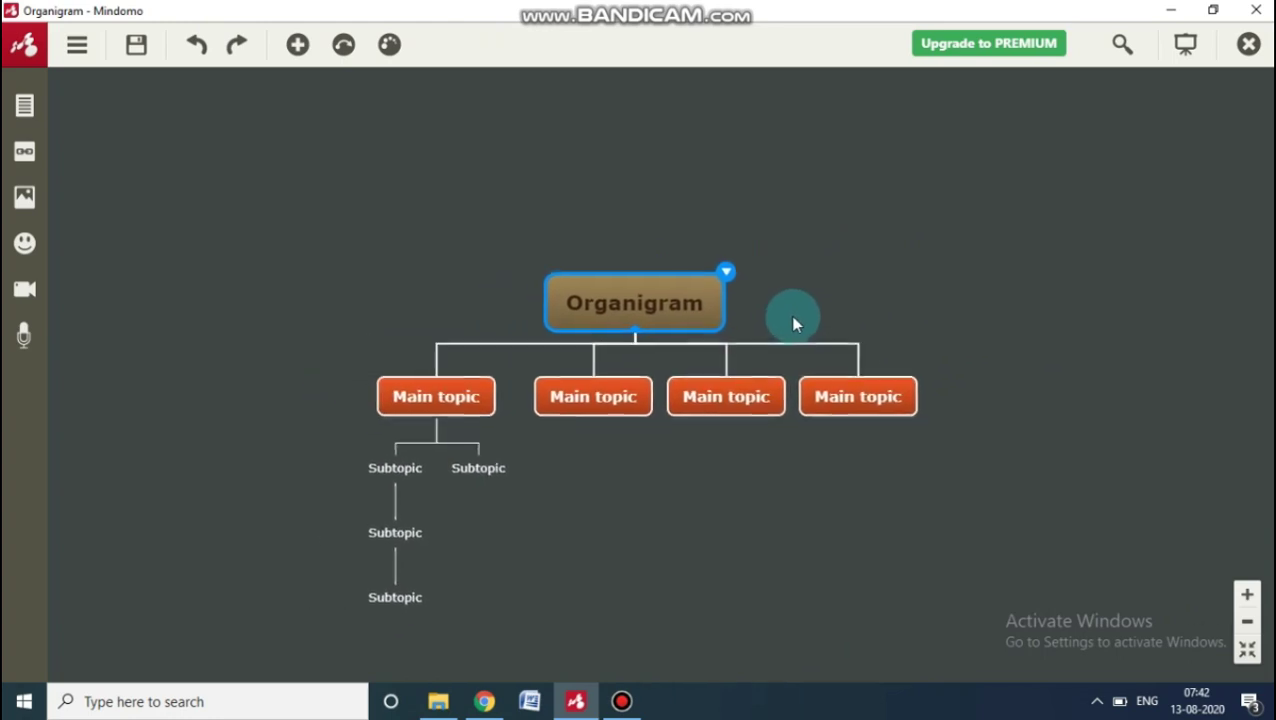
double_click(703, 305)
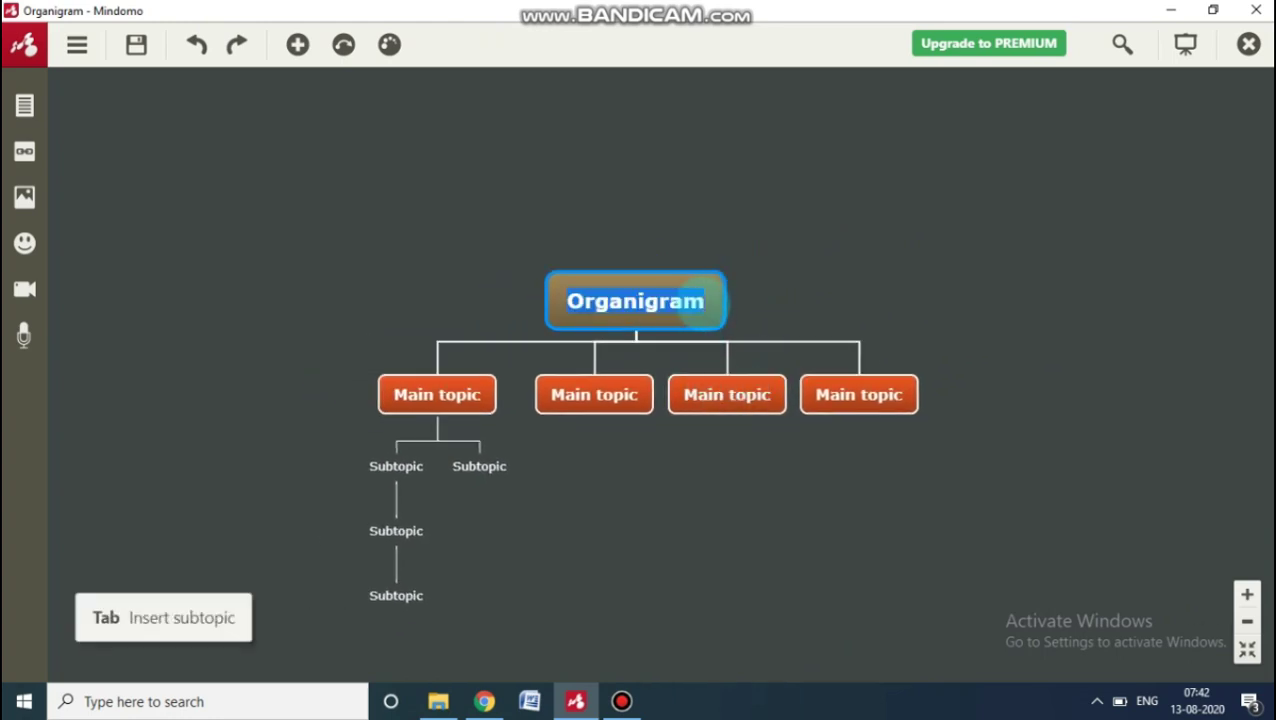
text(Animal)
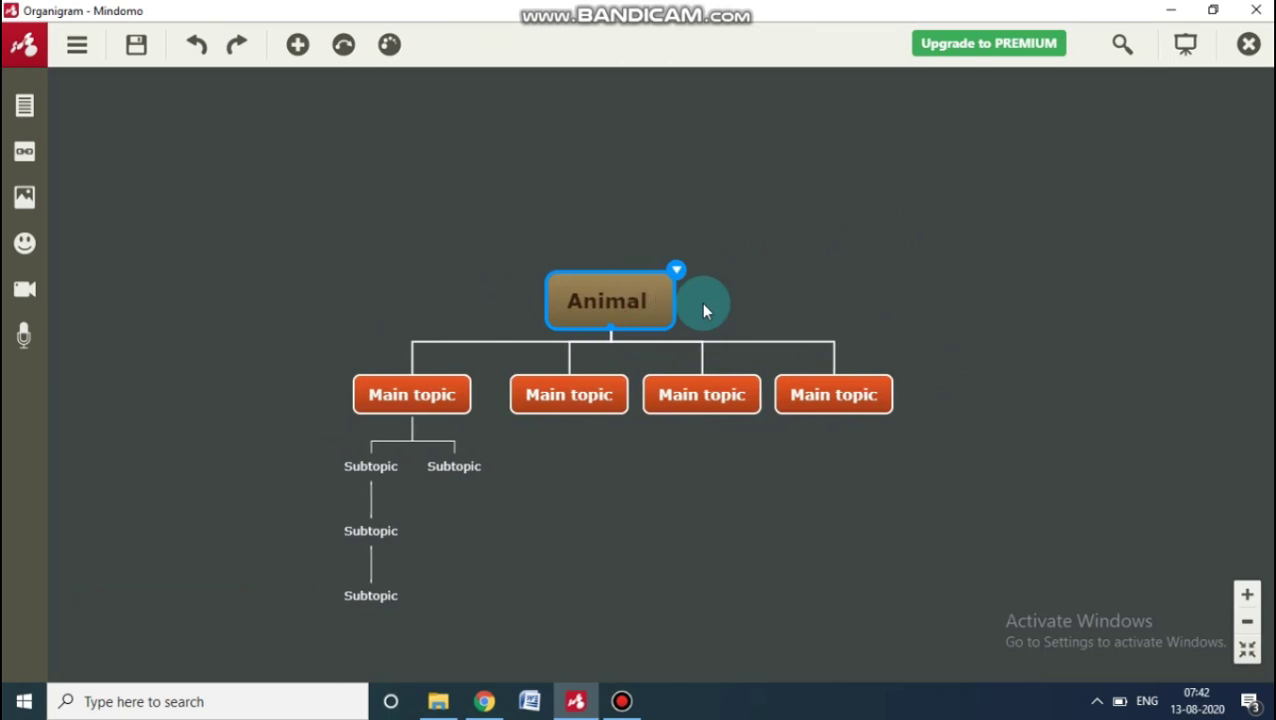
text( Kin)
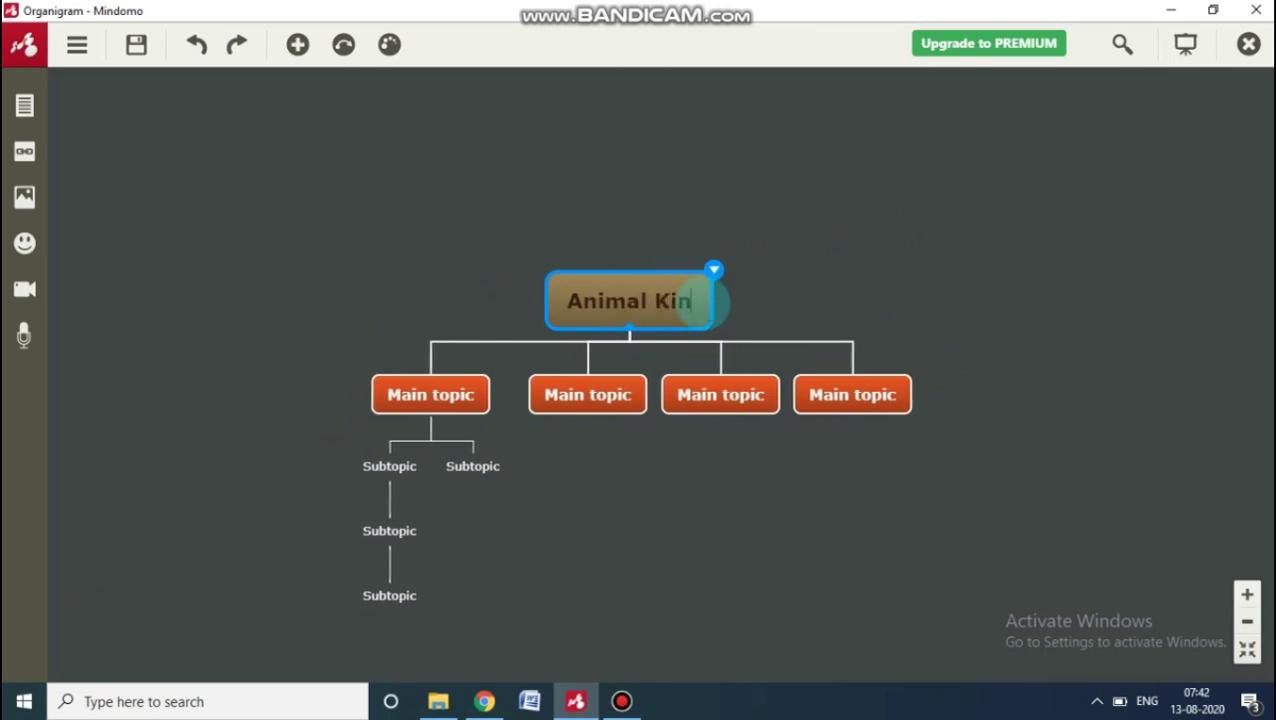
text(gdom)
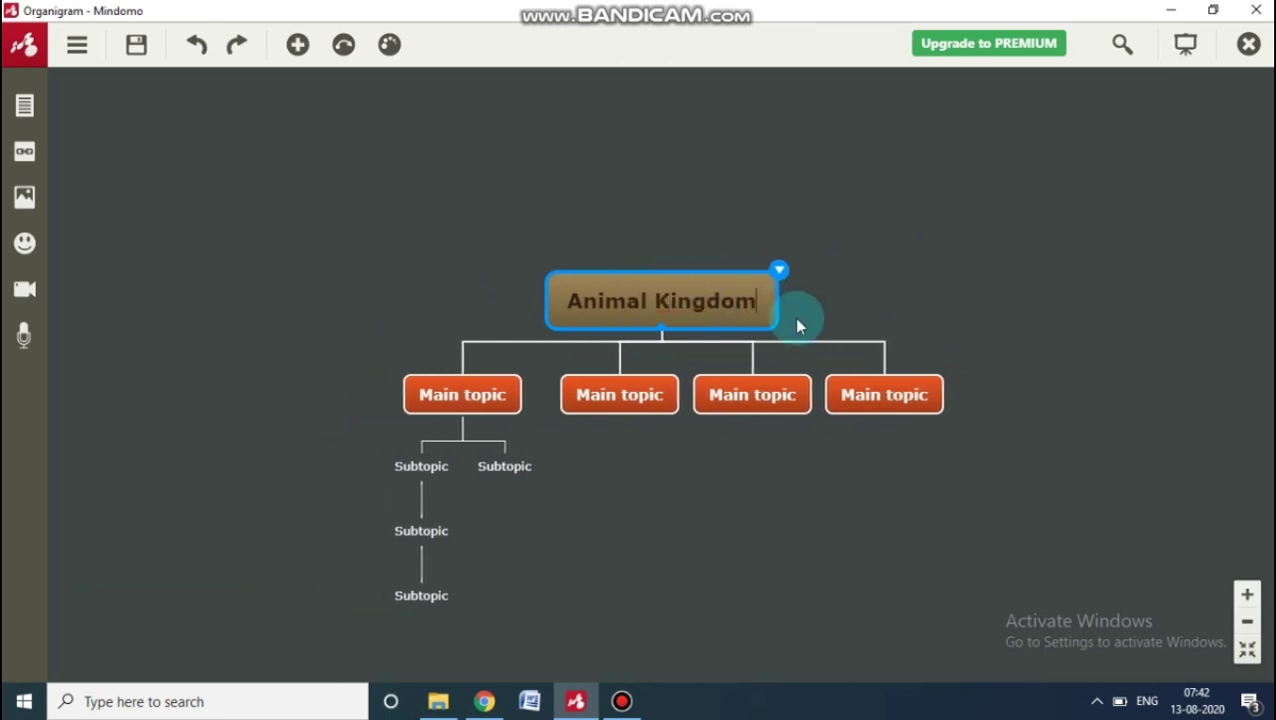
mouse_move(462, 394)
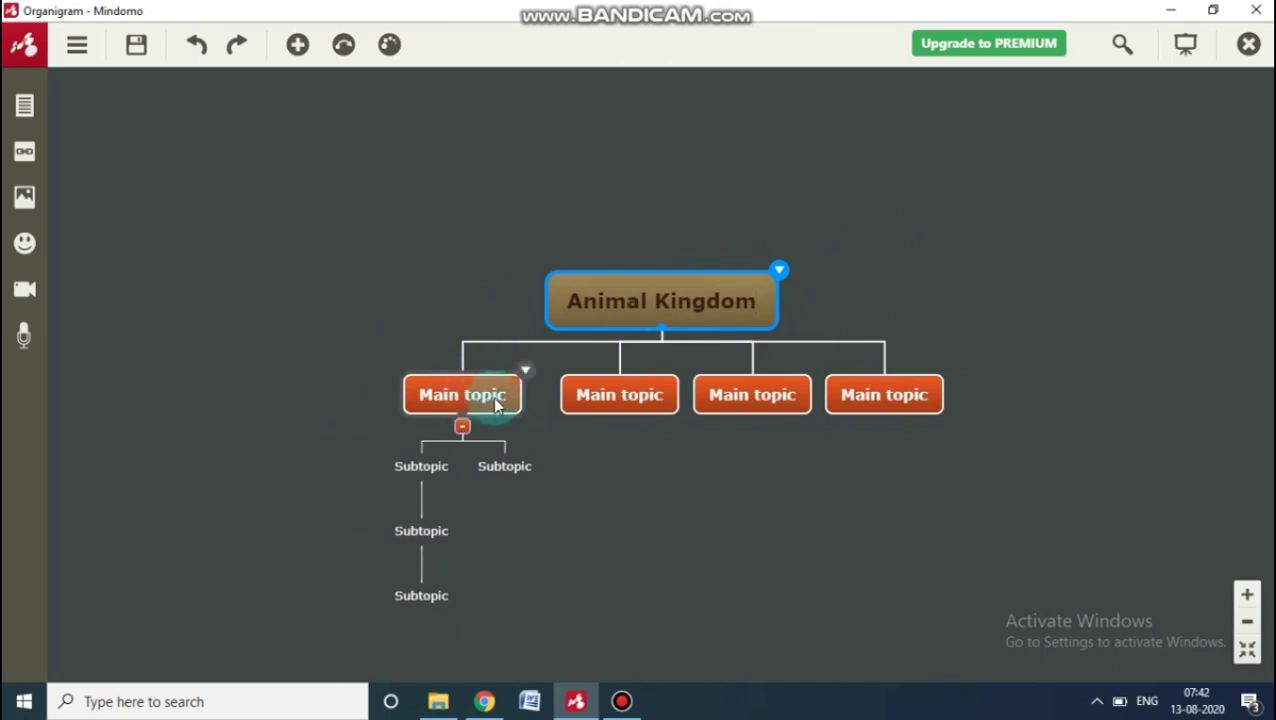
click(684, 372)
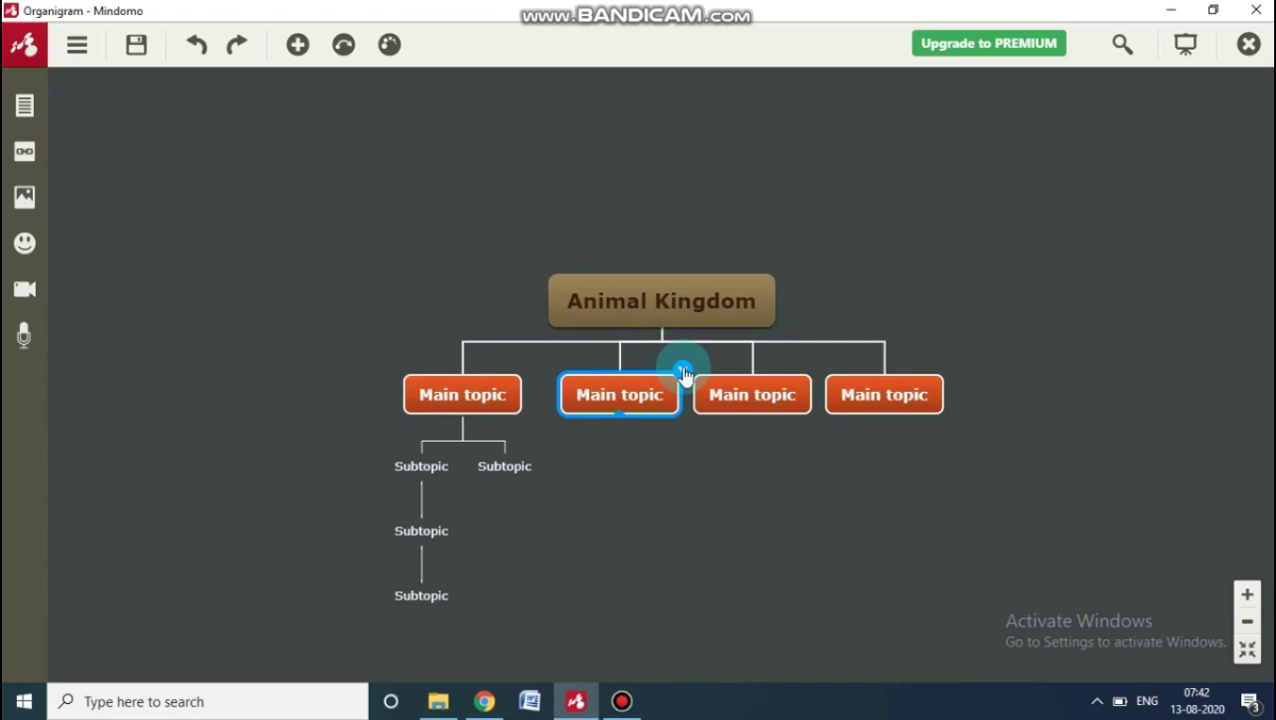
Insert a new main topic beside the second Main topic and a child under the first Subtopic.
click(684, 372)
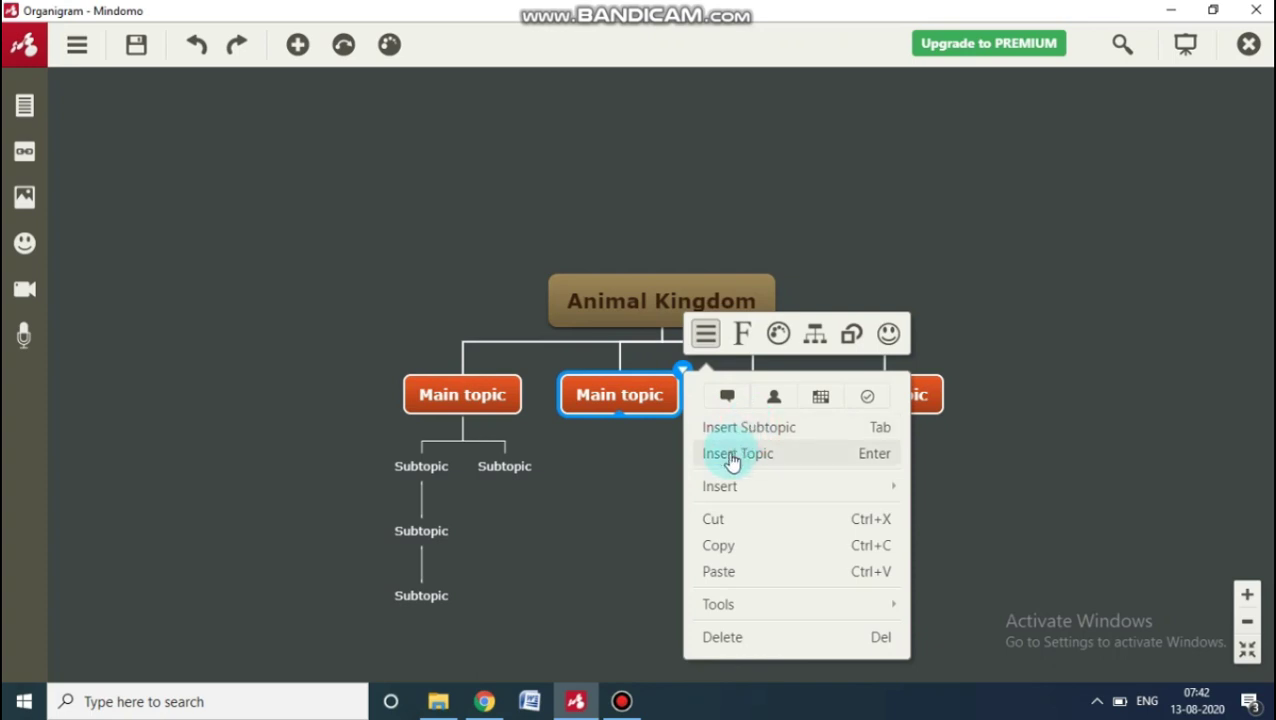
click(732, 459)
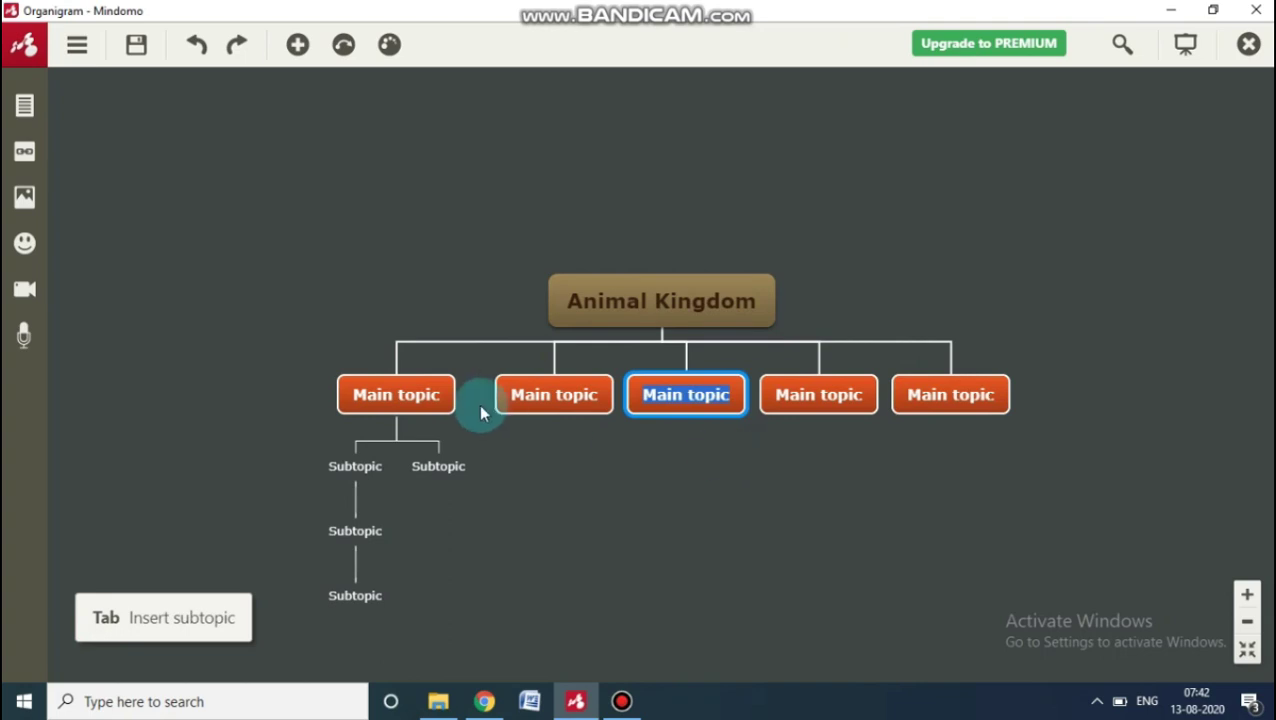
mouse_move(396, 395)
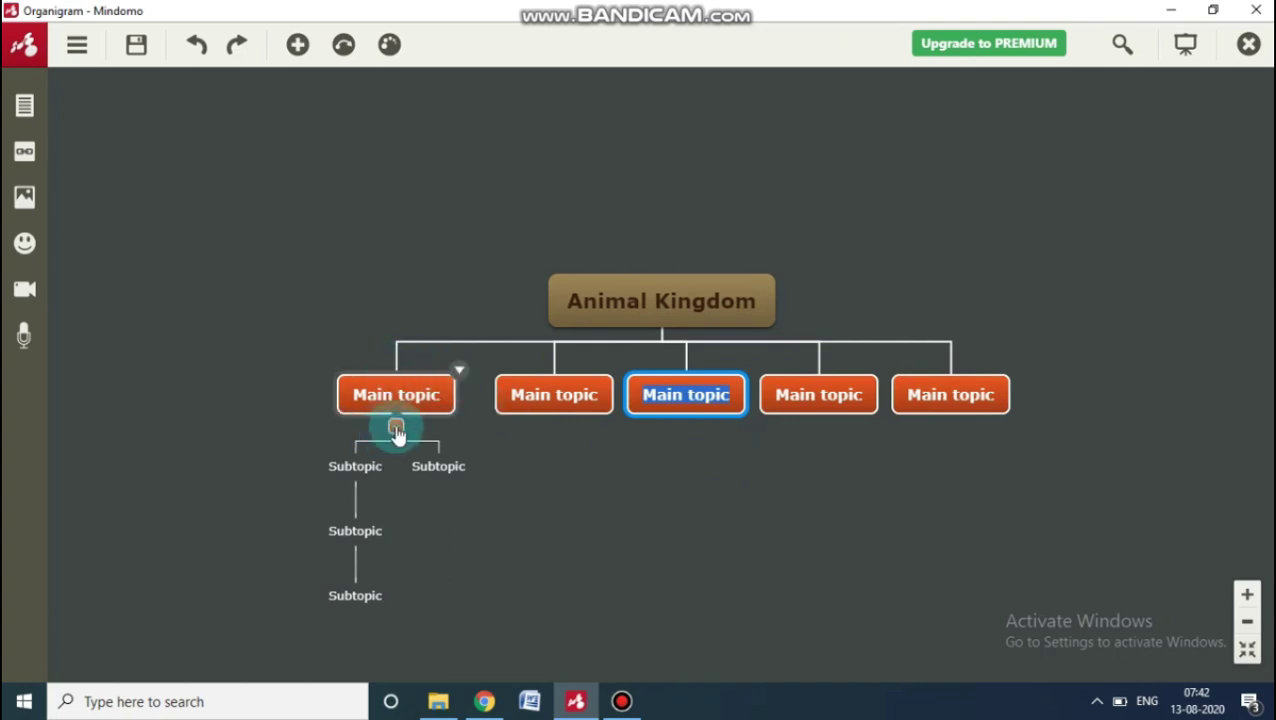
click(396, 428)
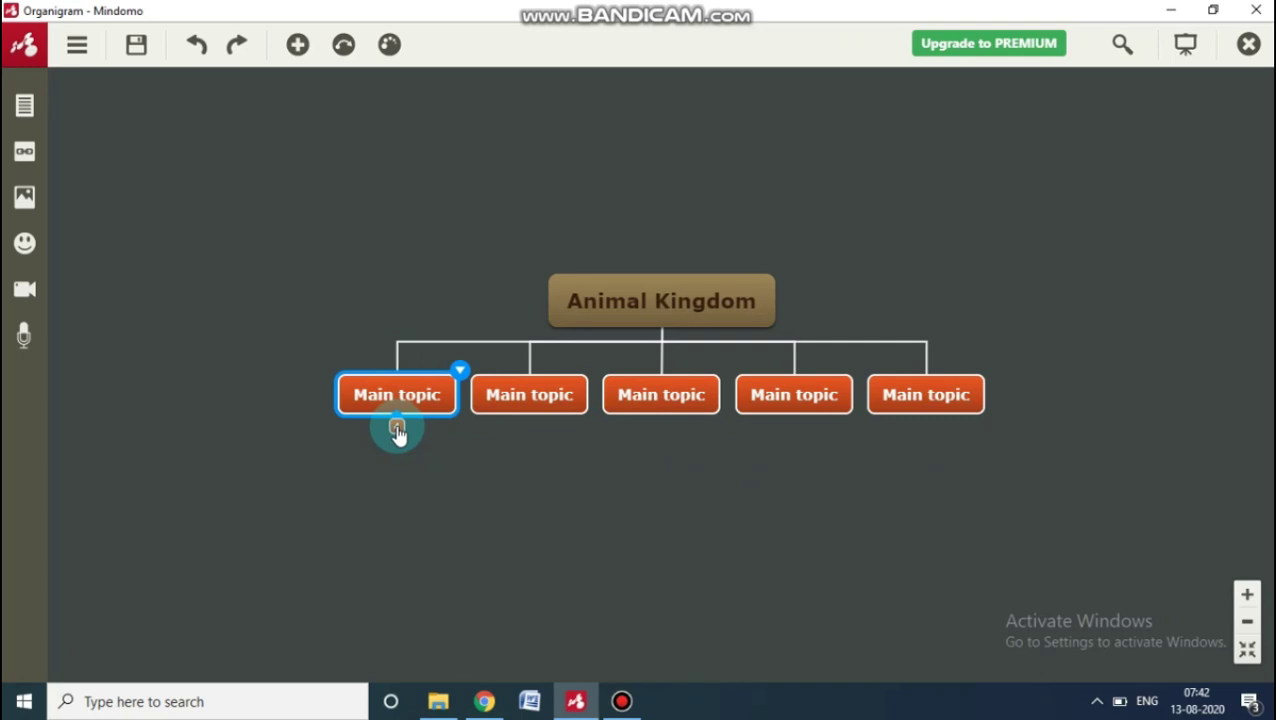
click(396, 428)
mouse_move(355, 466)
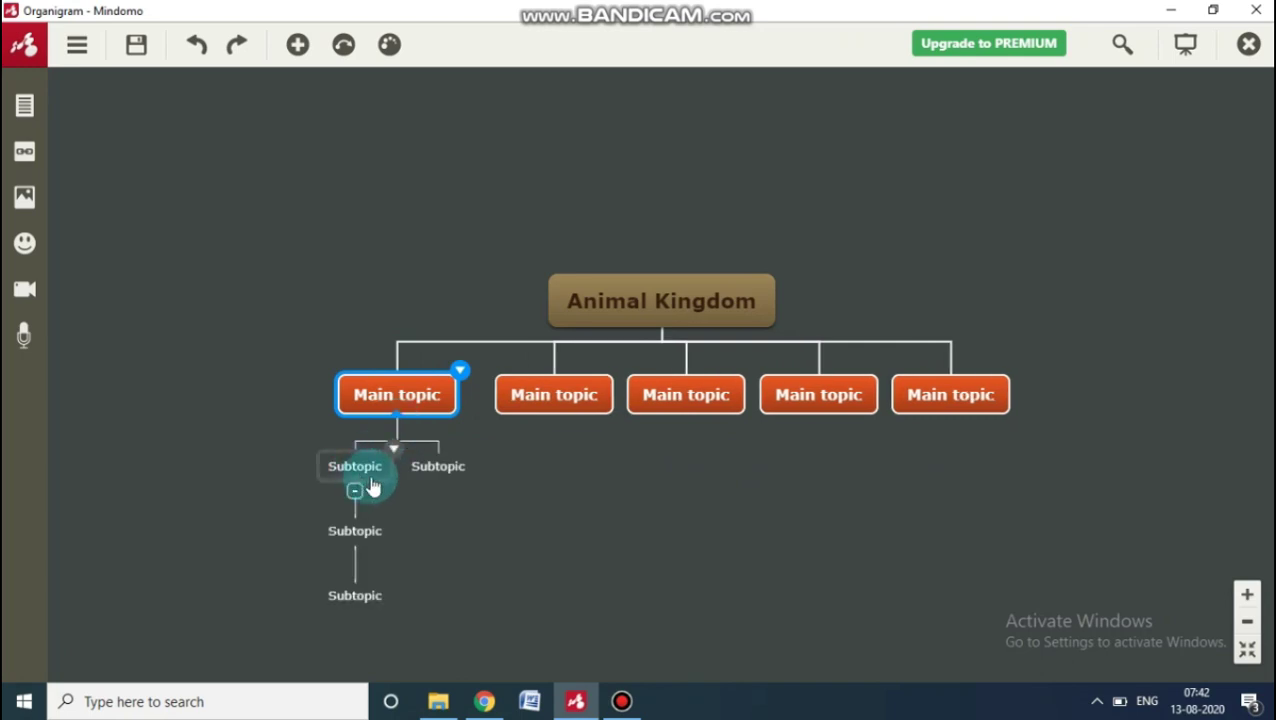
click(394, 458)
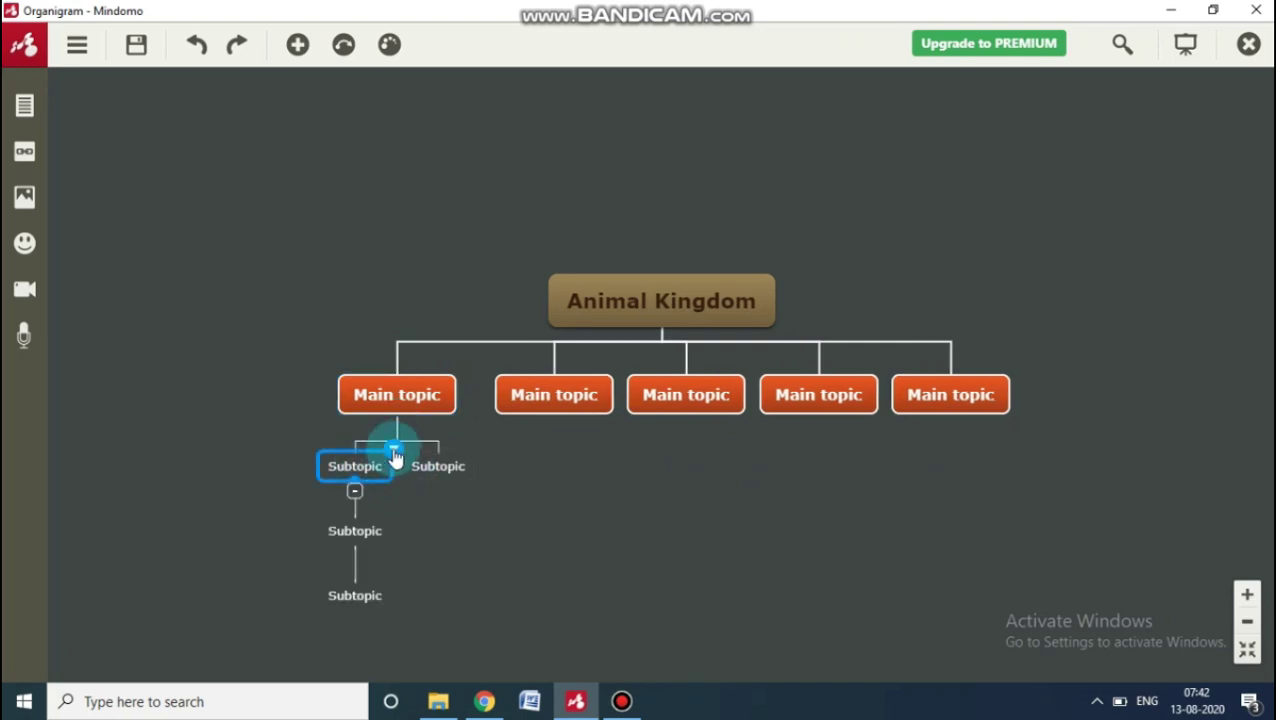
click(395, 452)
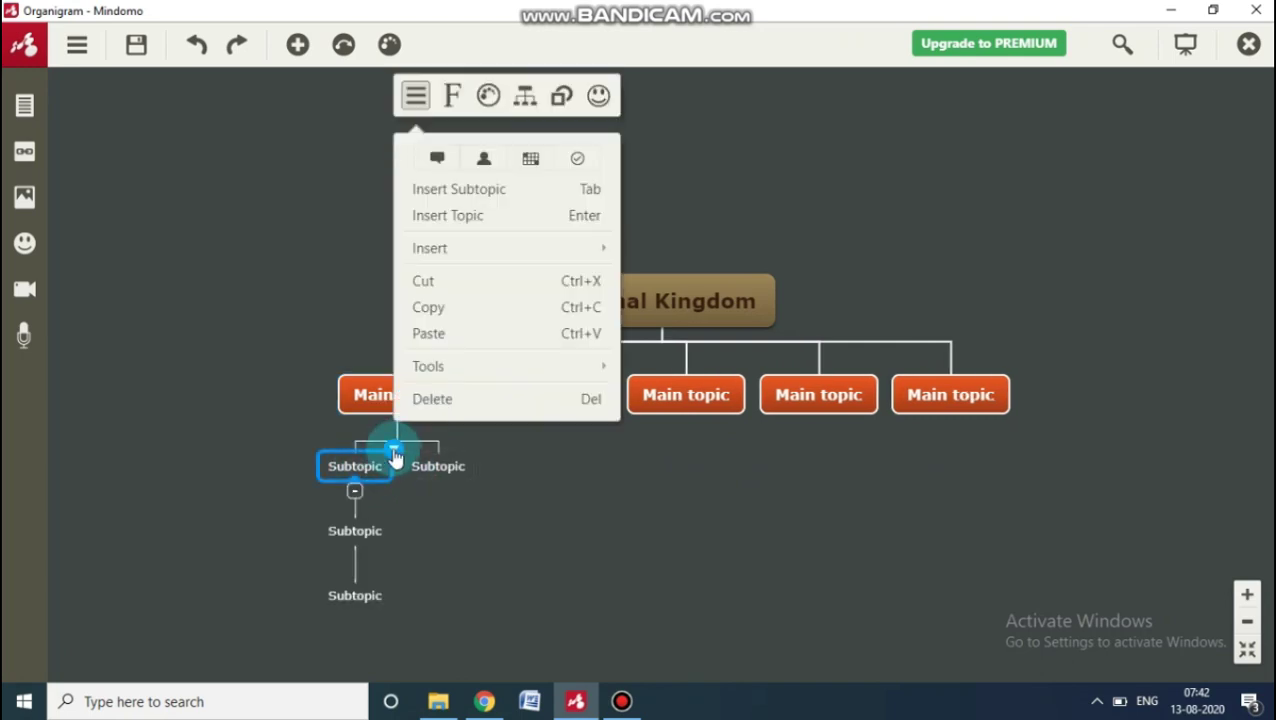
click(478, 193)
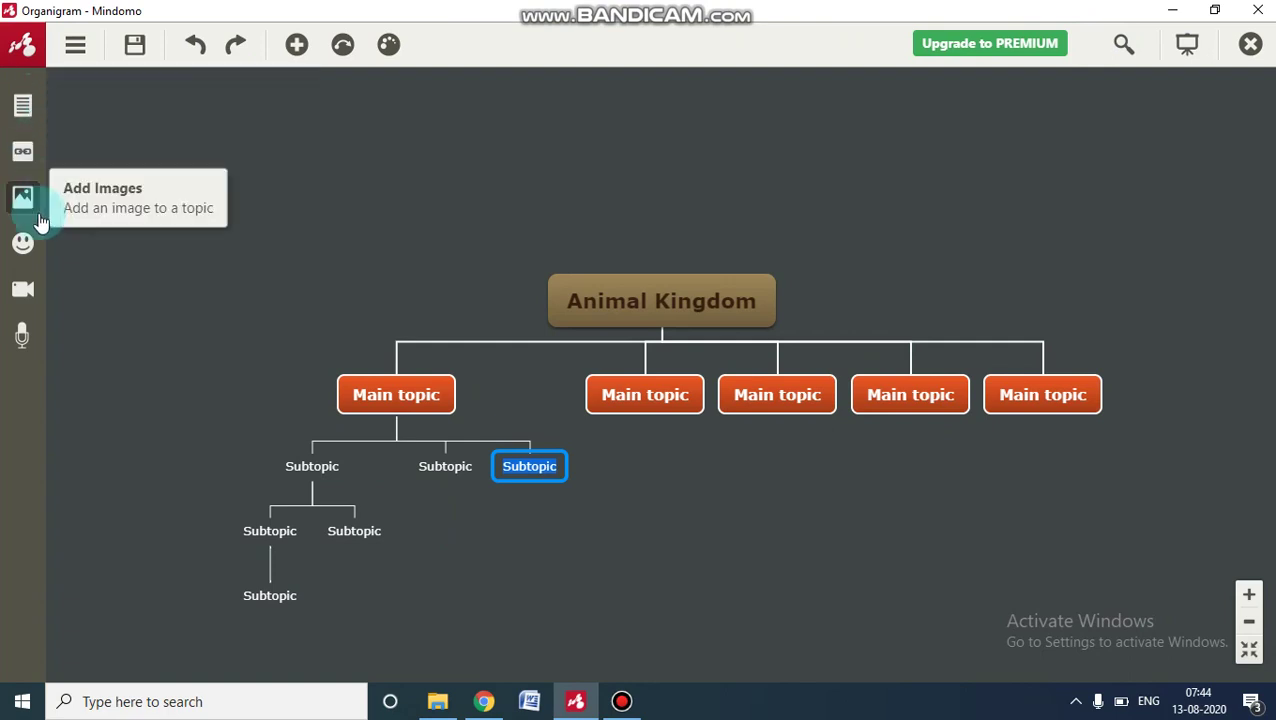
Give the third Subtopic the note 'jdshfdhsg sdgdsg sd gd g dg', then reopen and close it.
click(28, 115)
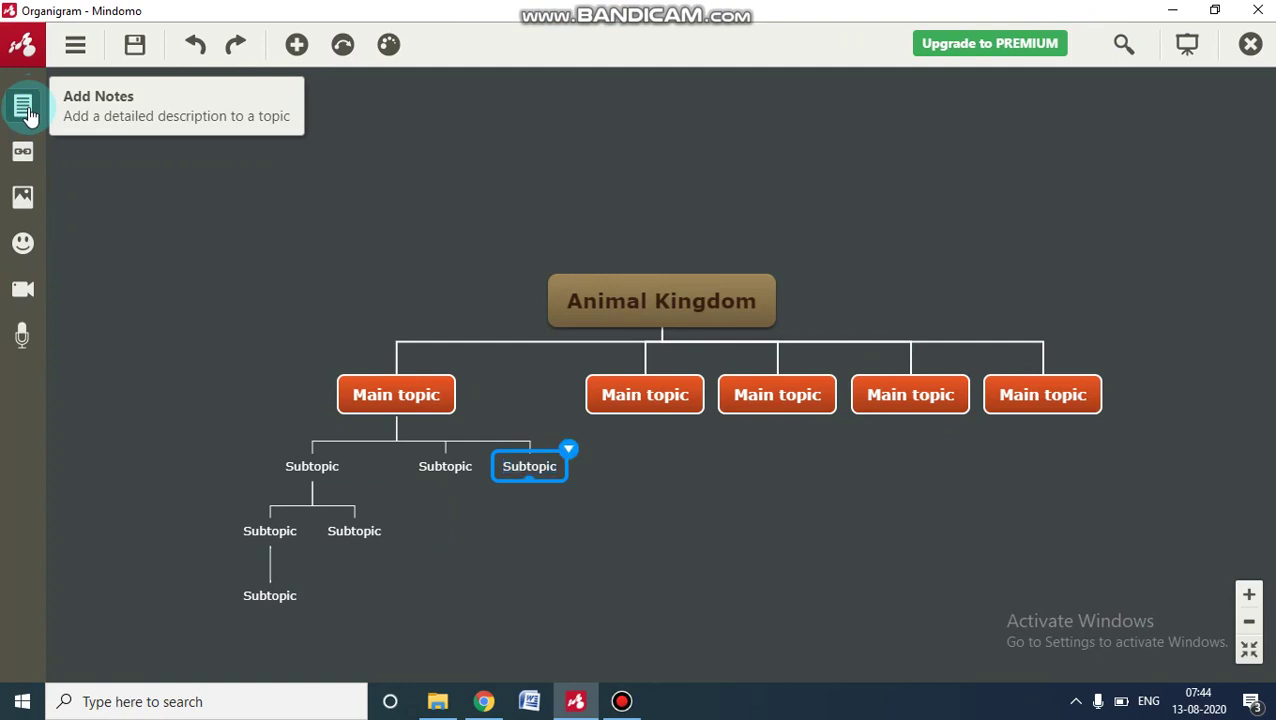
click(28, 115)
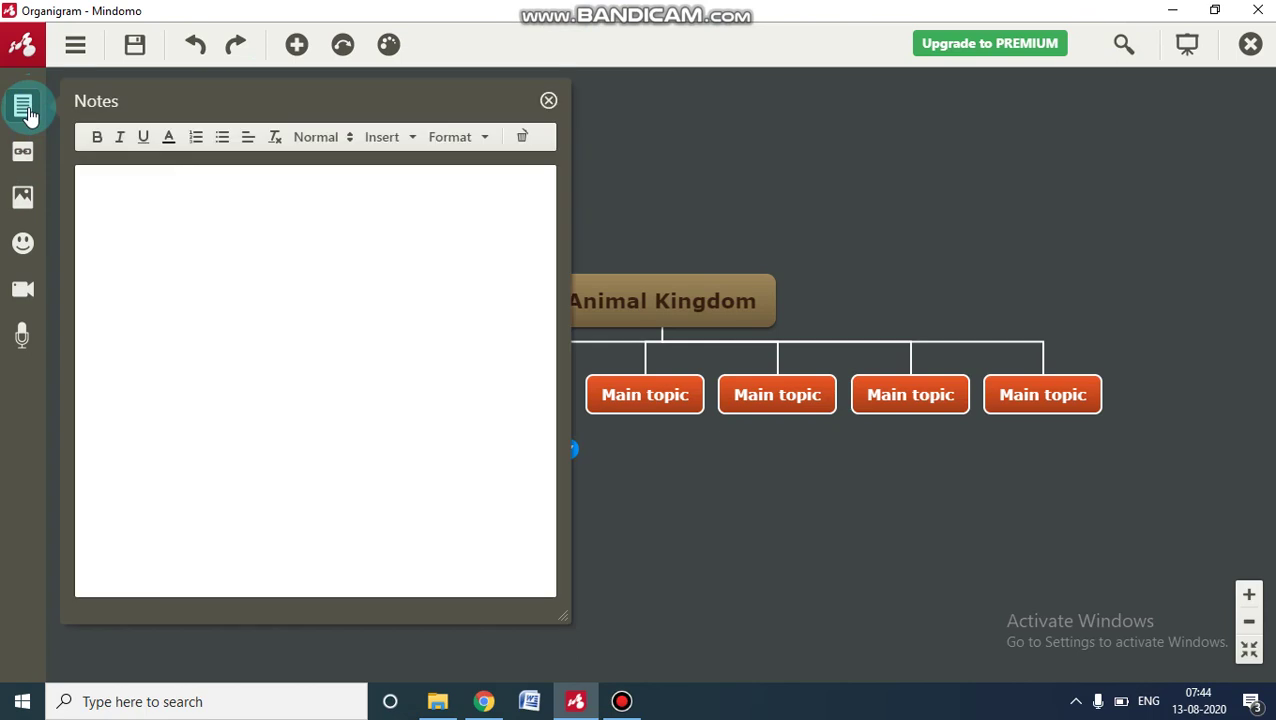
click(171, 202)
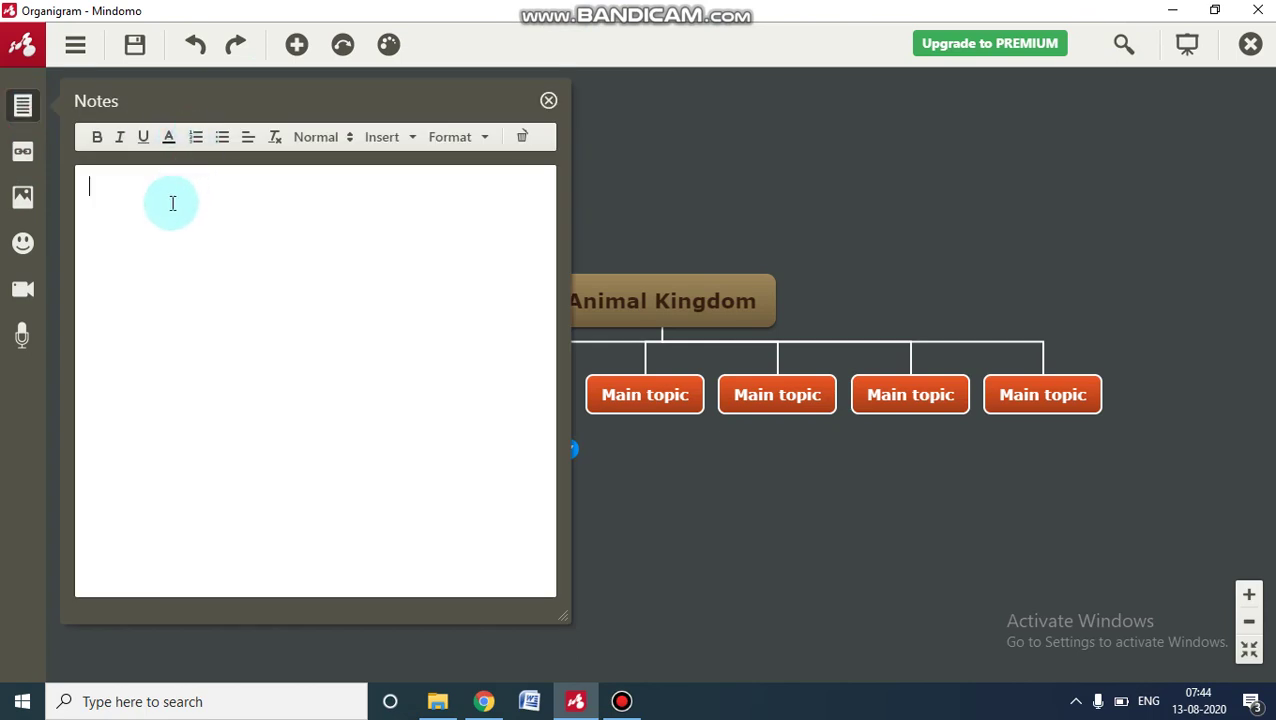
text(jdshfdhs)
text(g sdgdsg sd gd g dg)
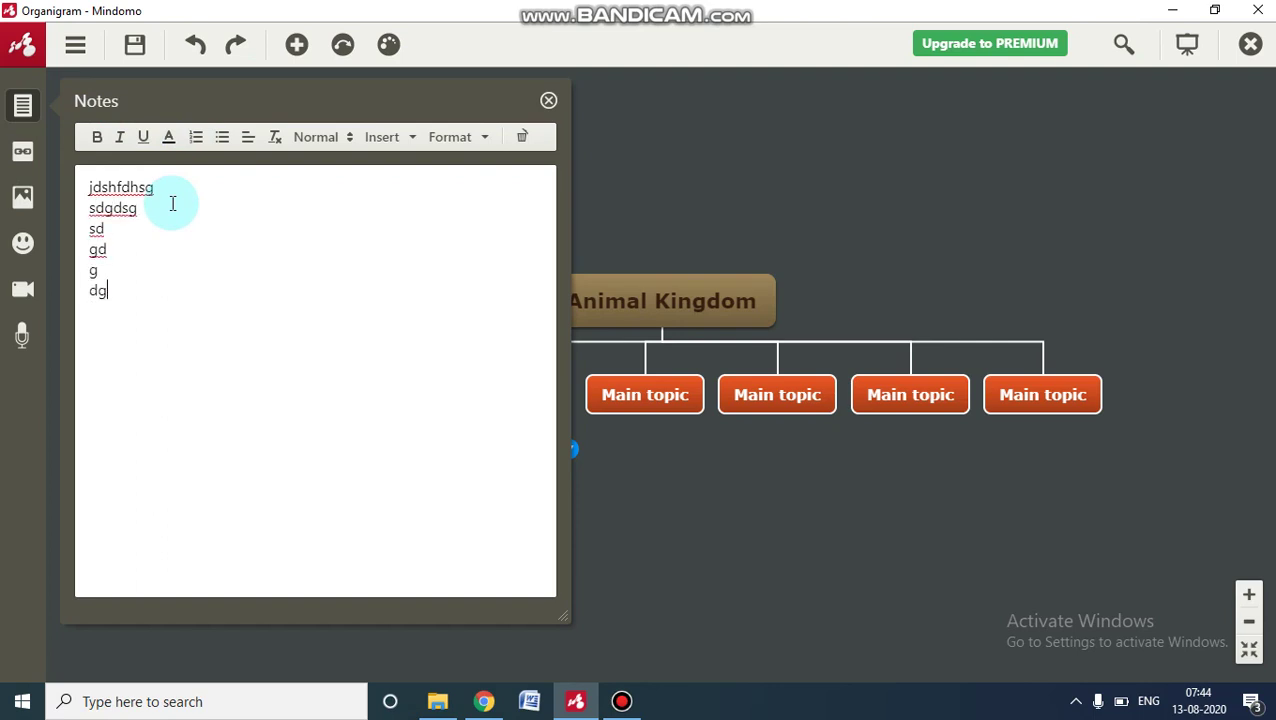
click(548, 101)
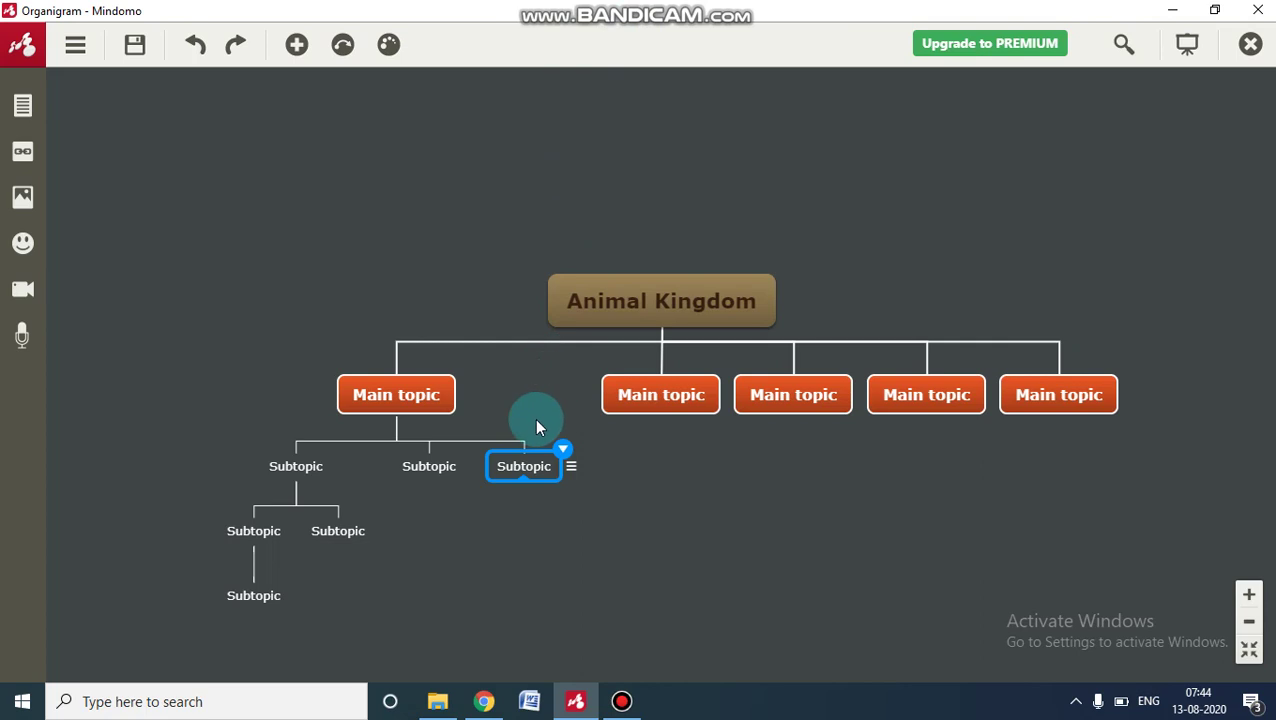
click(573, 470)
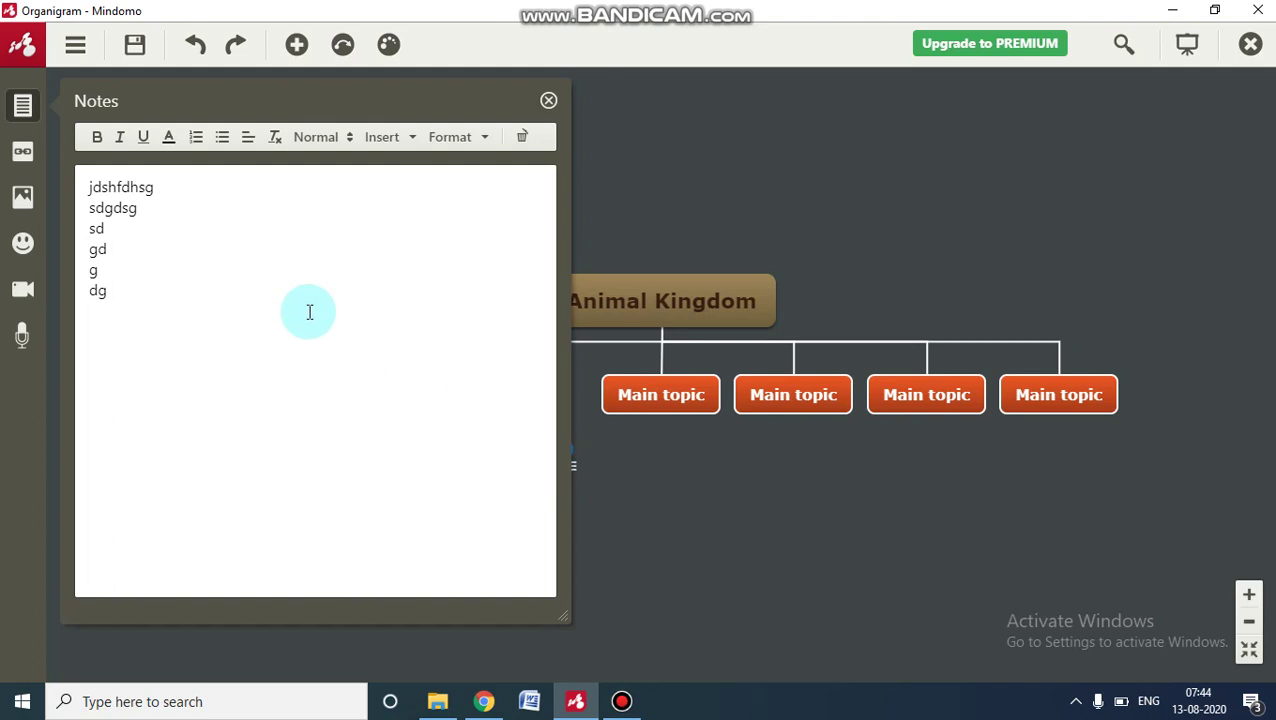
click(550, 101)
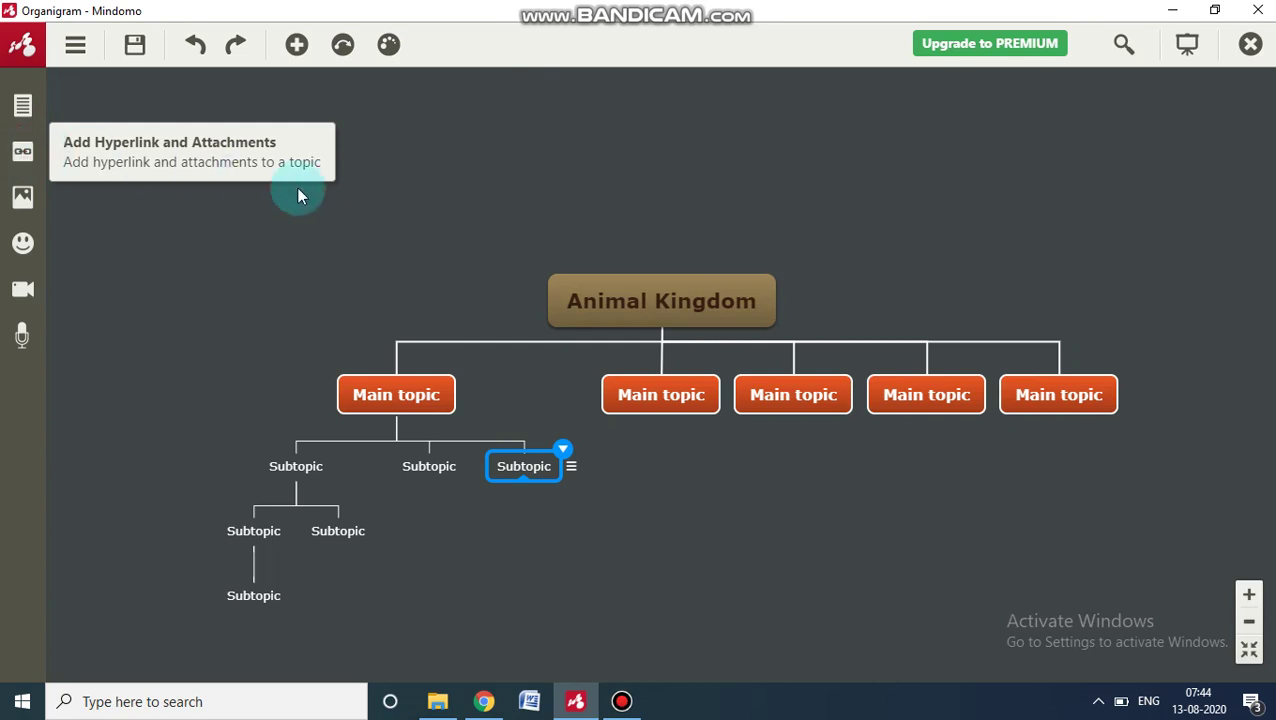
mouse_move(661, 395)
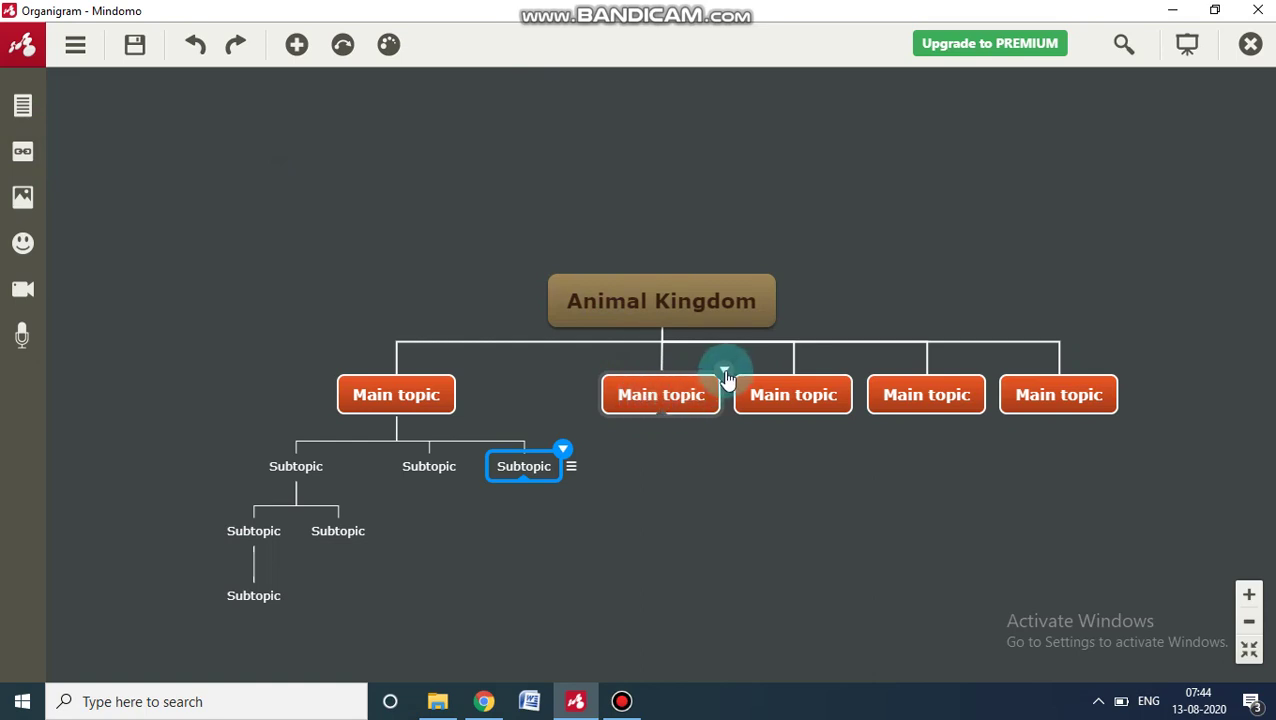
Attach the Desktop file learning disability.pptx to the second Main topic.
click(675, 393)
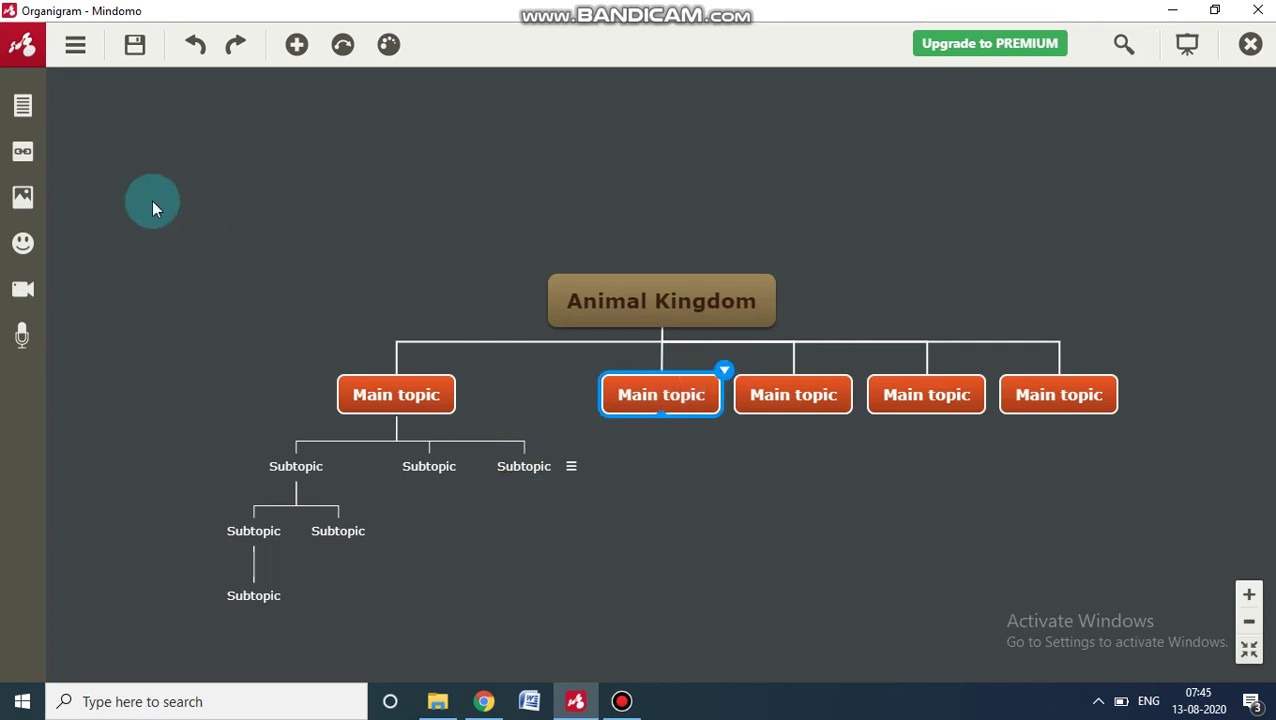
click(25, 155)
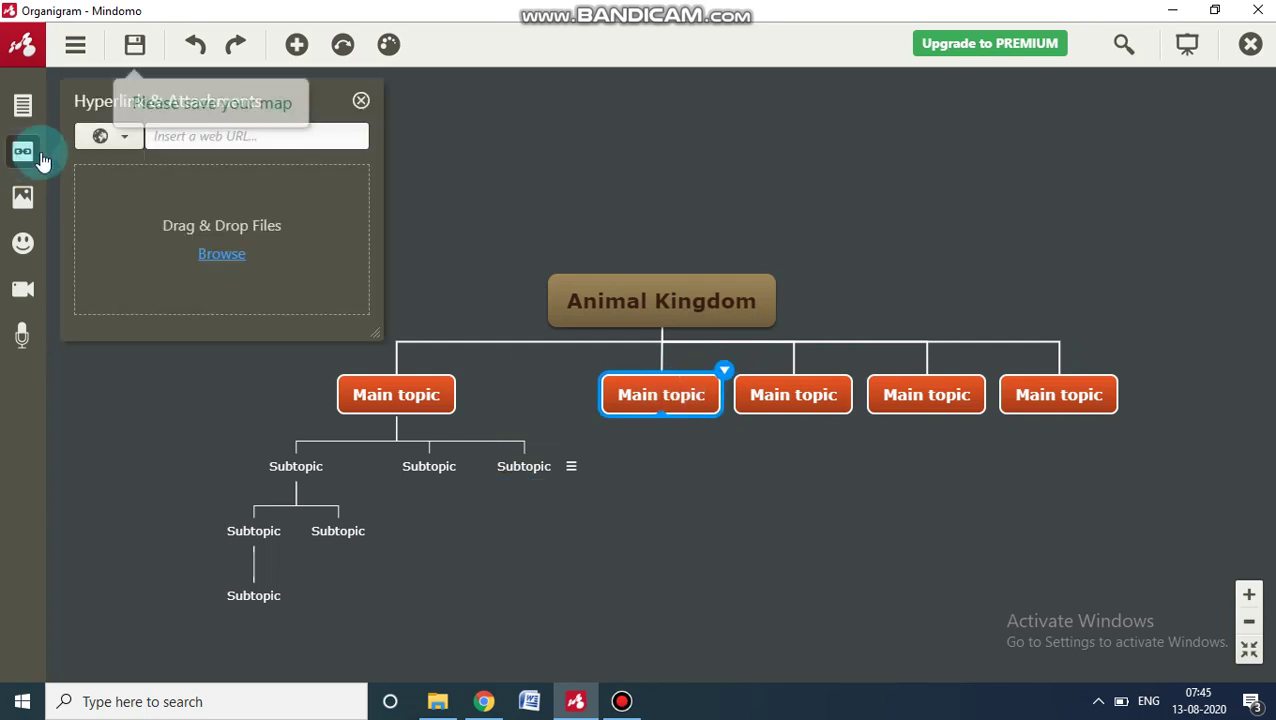
click(221, 262)
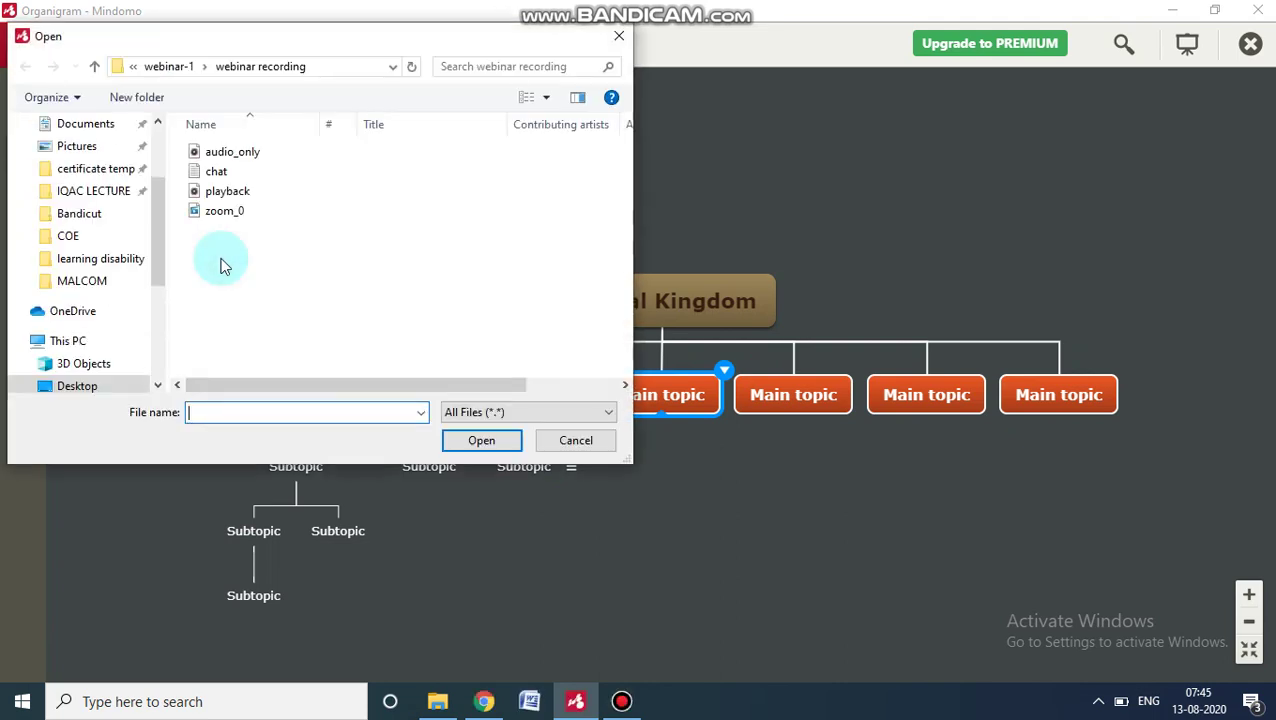
mouse_move(100, 258)
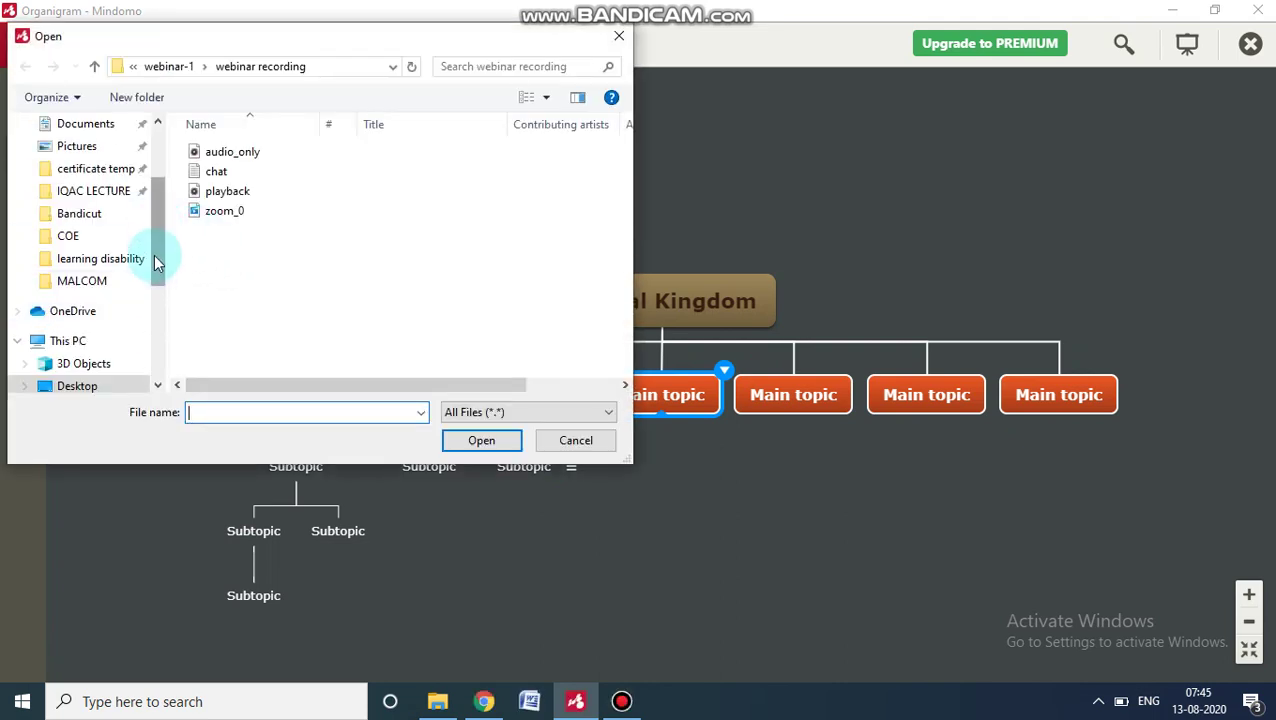
drag(156, 258, 158, 195)
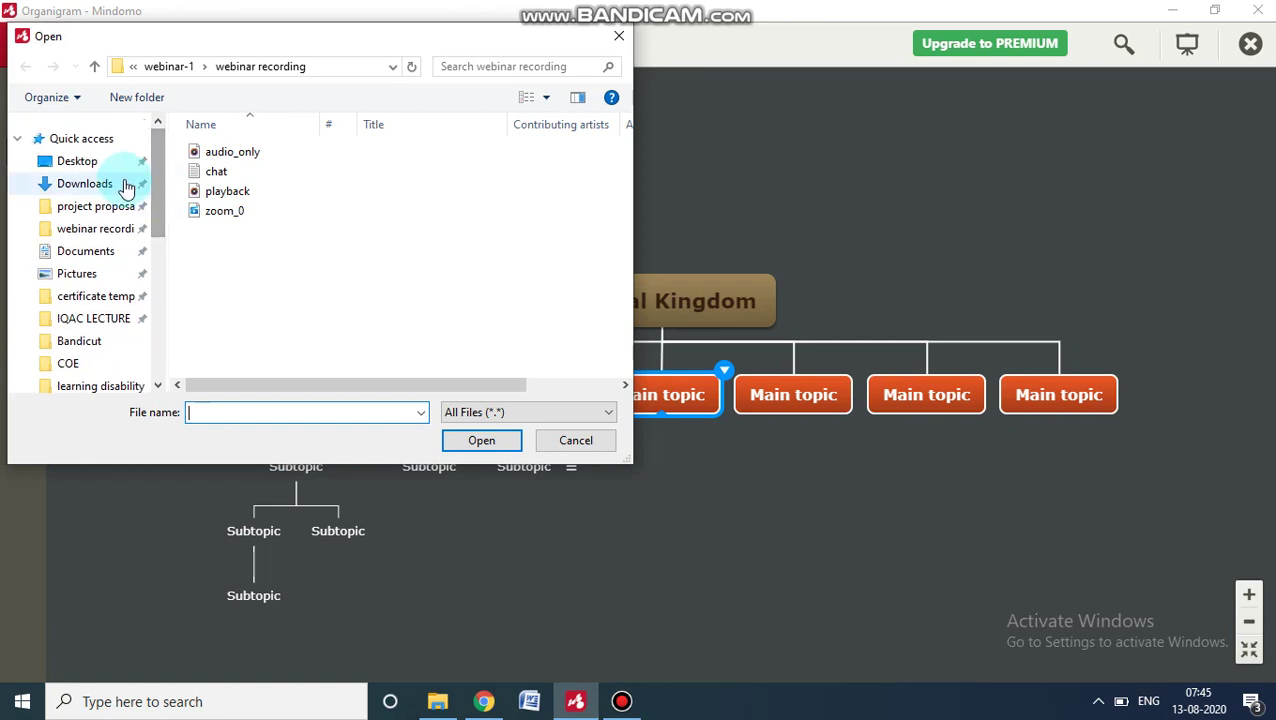
click(118, 162)
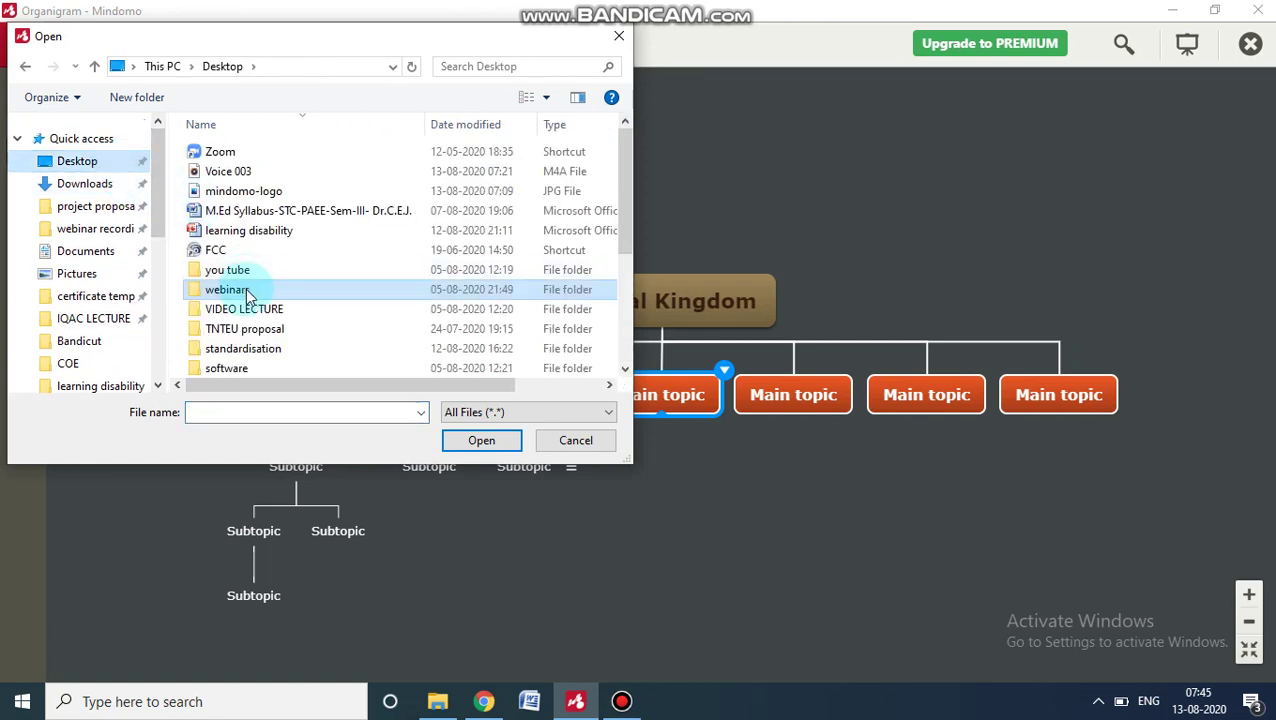
double_click(263, 232)
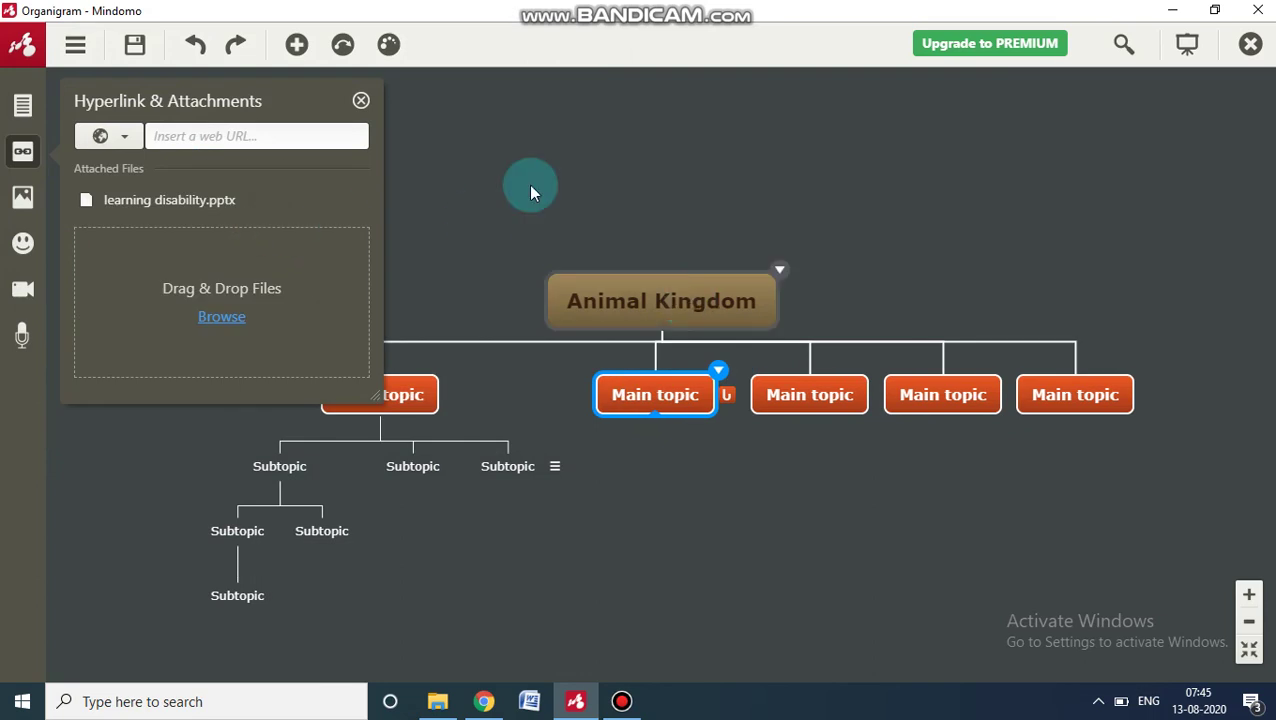
Open the attached learning disability presentation from the topic's attachment list.
click(361, 101)
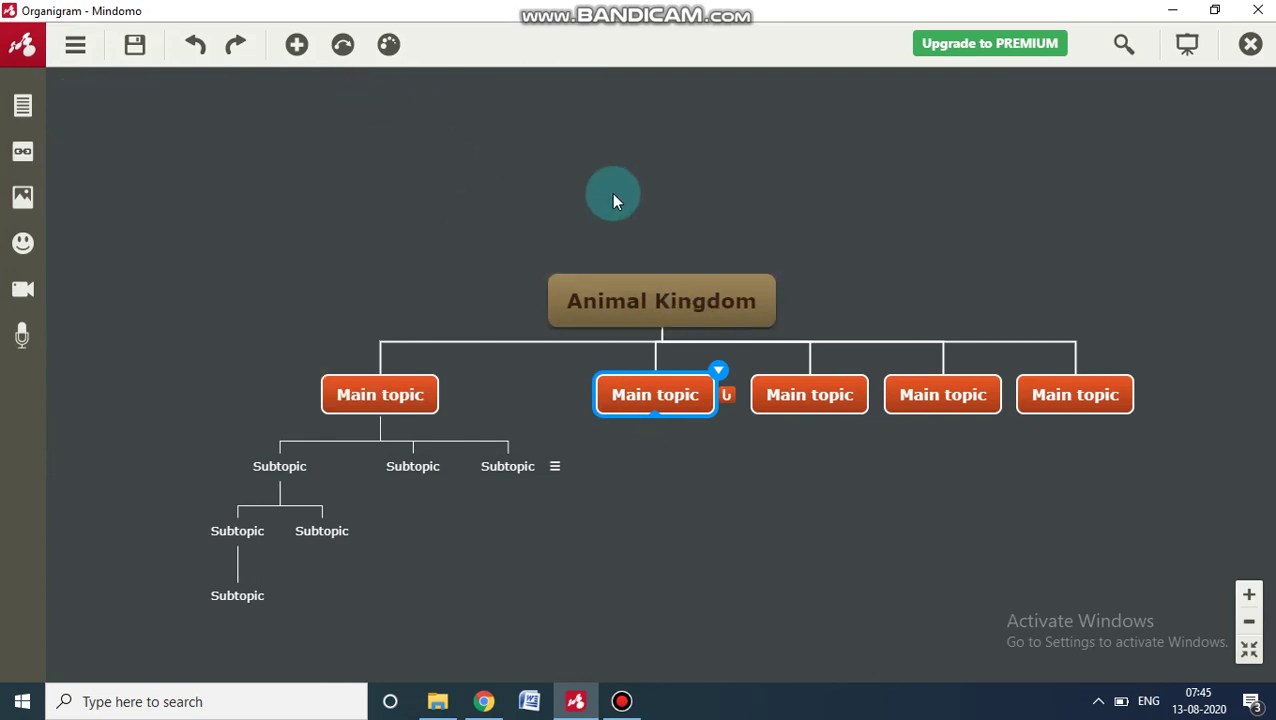
click(729, 402)
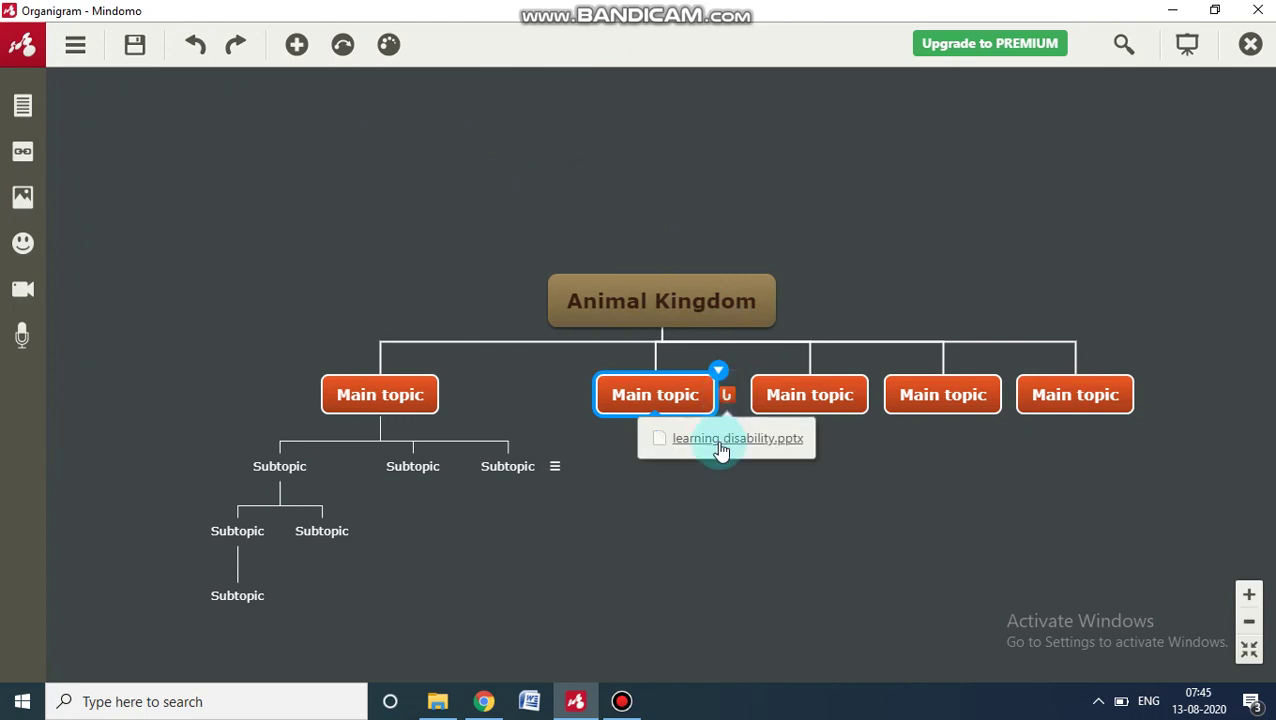
click(720, 450)
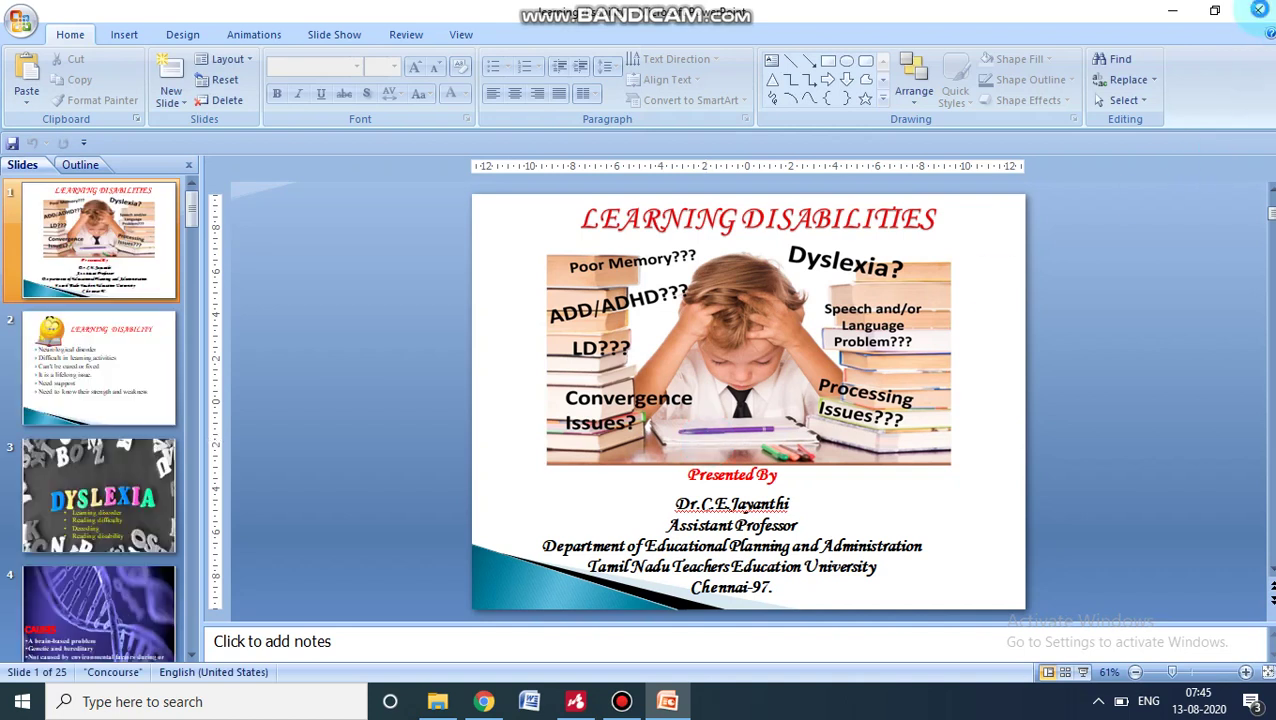
Close PowerPoint to return to the Mindomo map.
click(1259, 9)
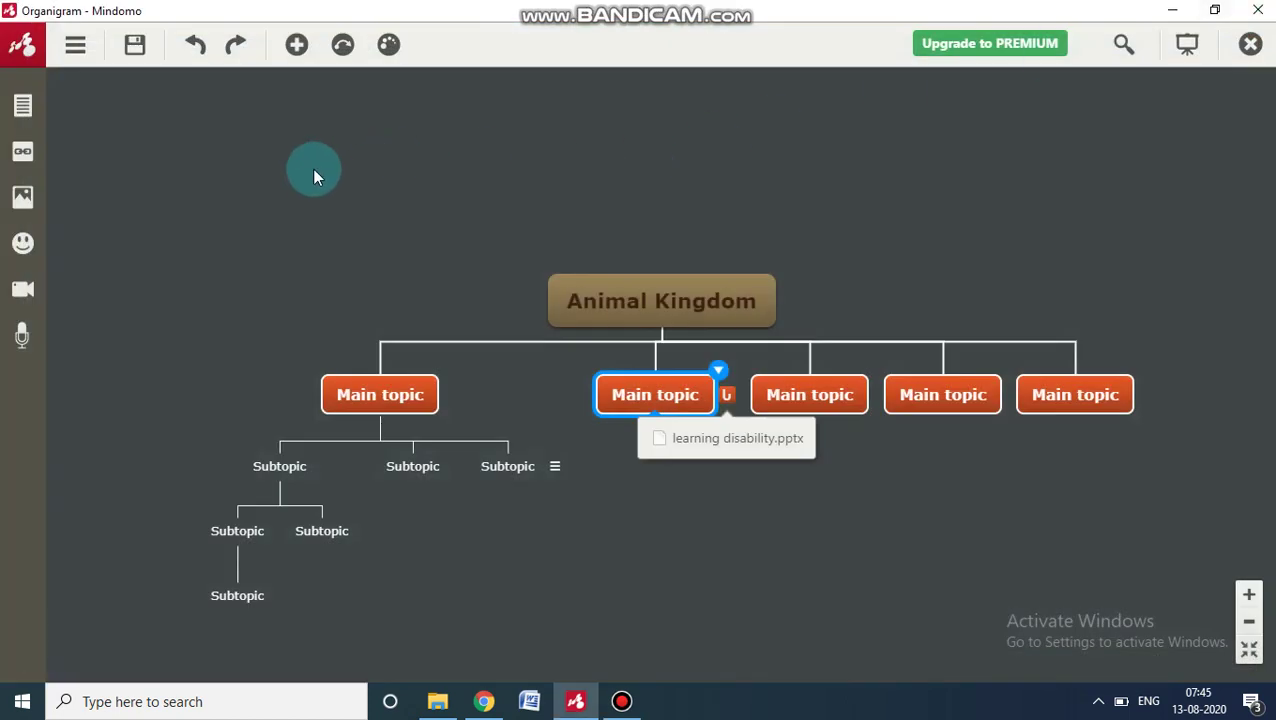
Preview the third Subtopic's note from its note icon.
click(558, 470)
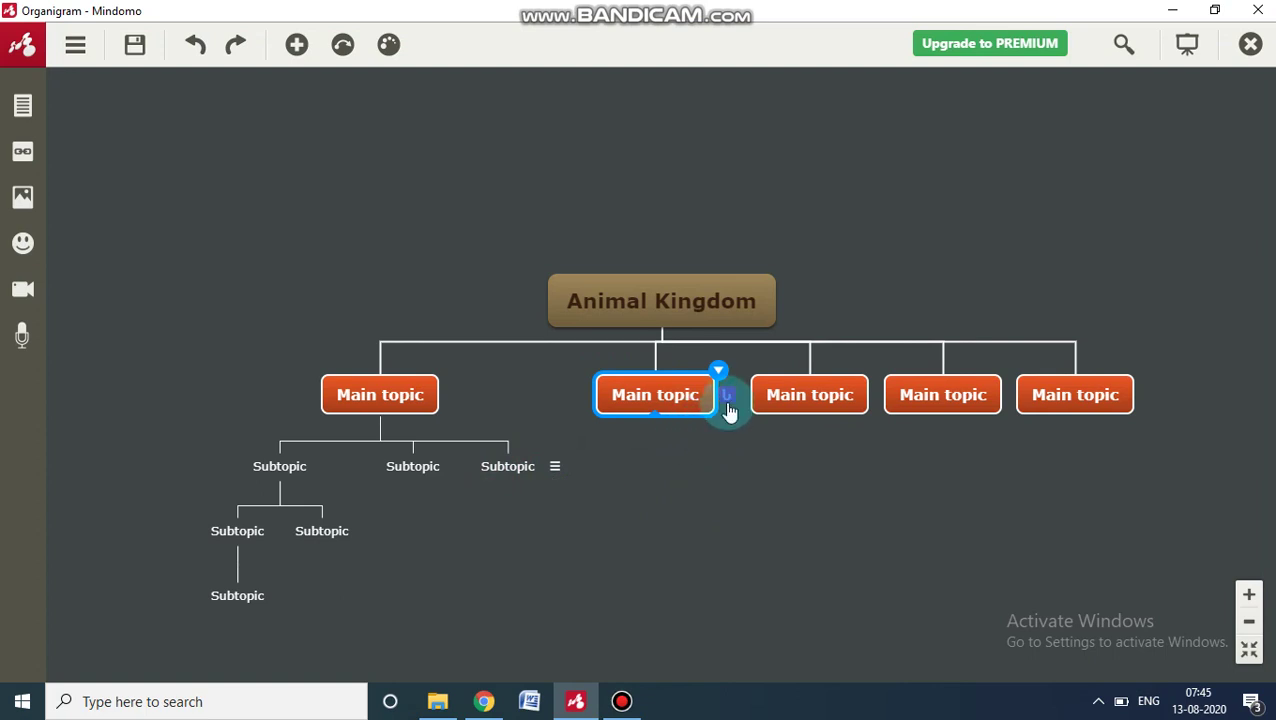
Add a subtopic under the second Main topic and give it the mindomo-logo image.
key(Tab)
key(Tab)
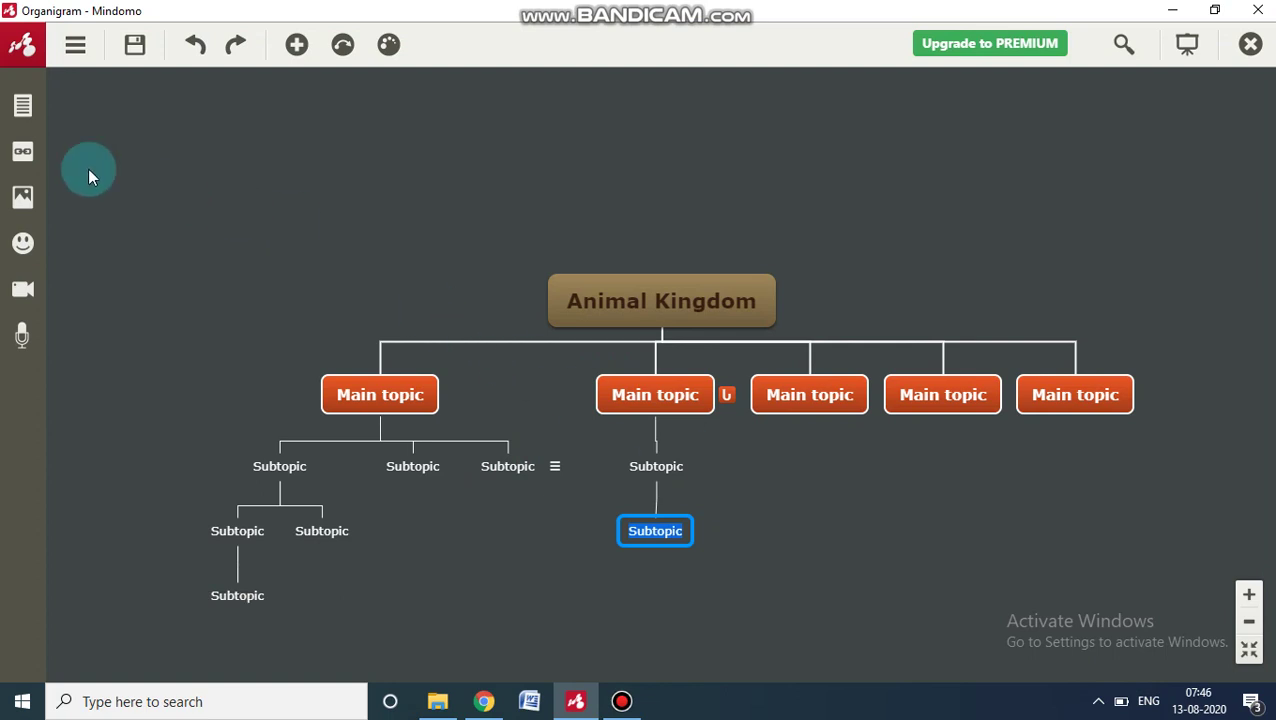
click(23, 199)
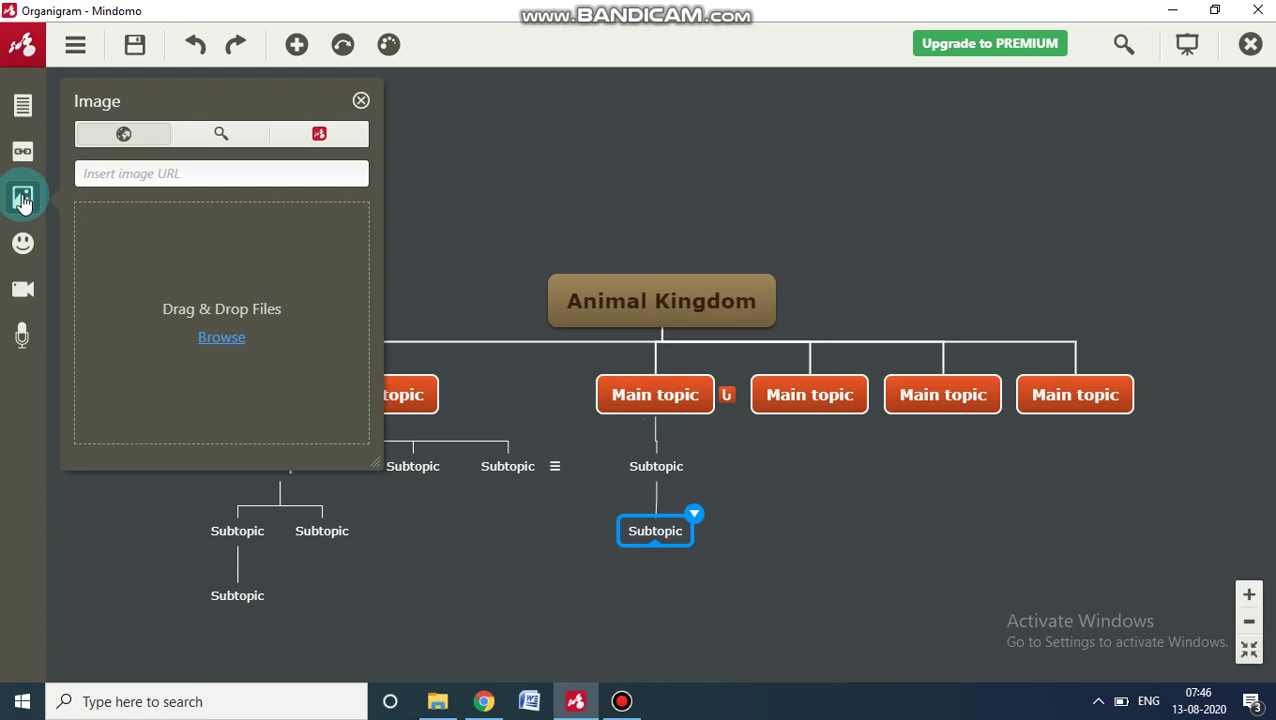
click(217, 340)
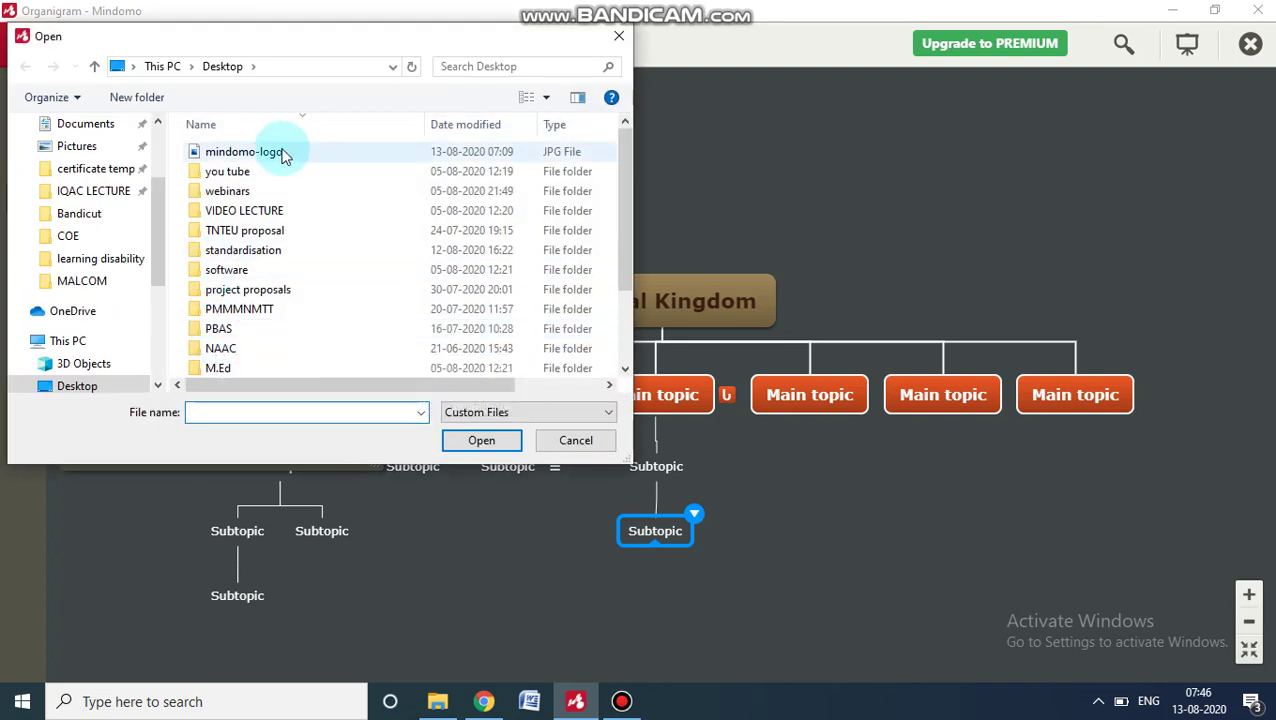
double_click(243, 152)
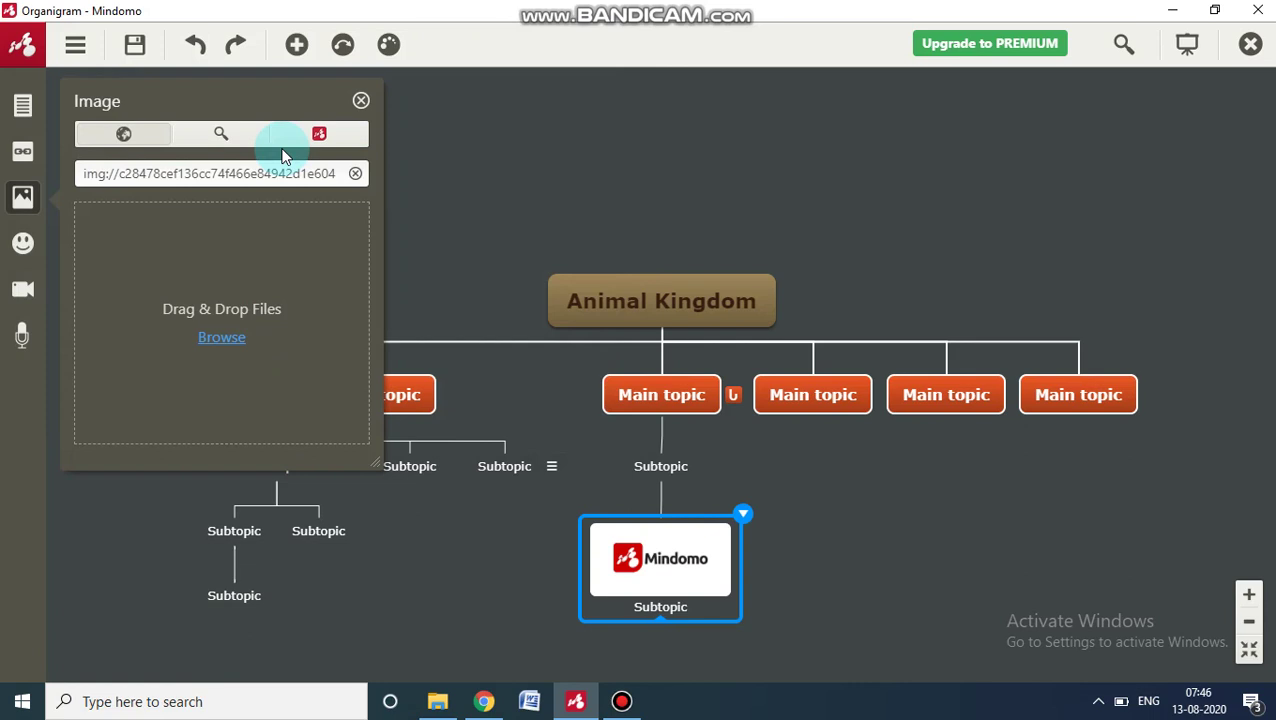
click(361, 100)
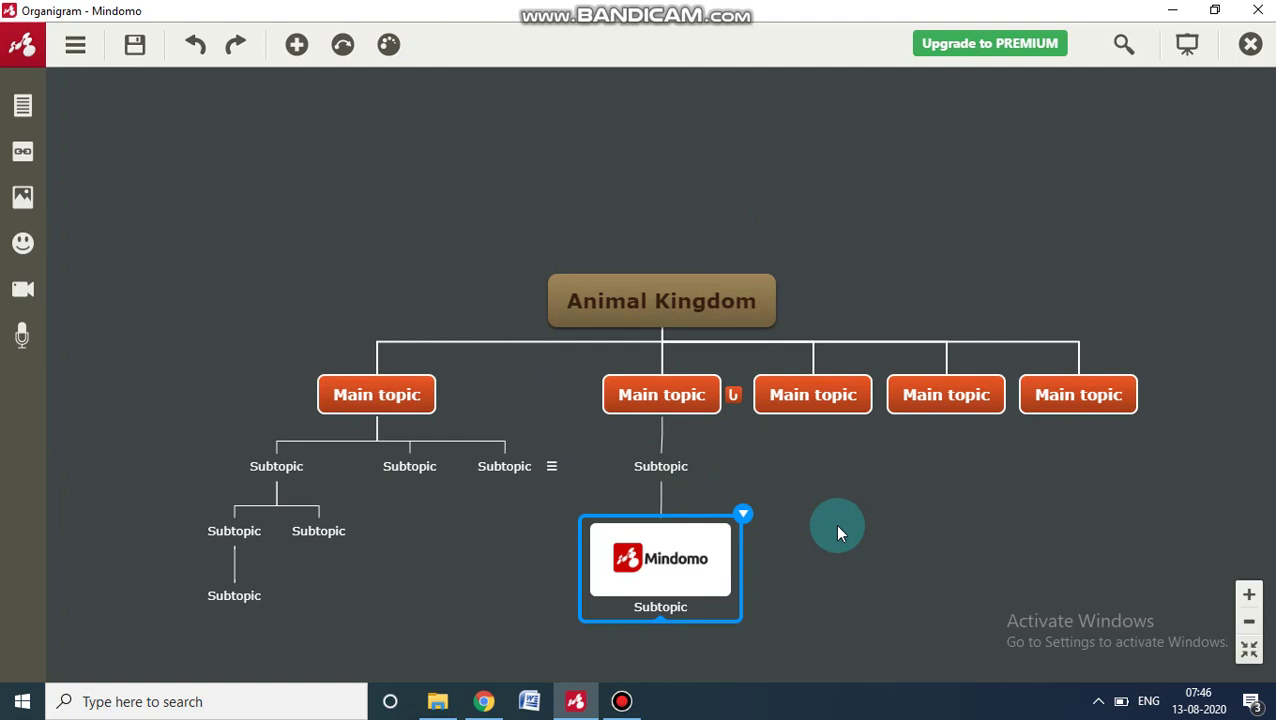
drag(566, 360, 286, 260)
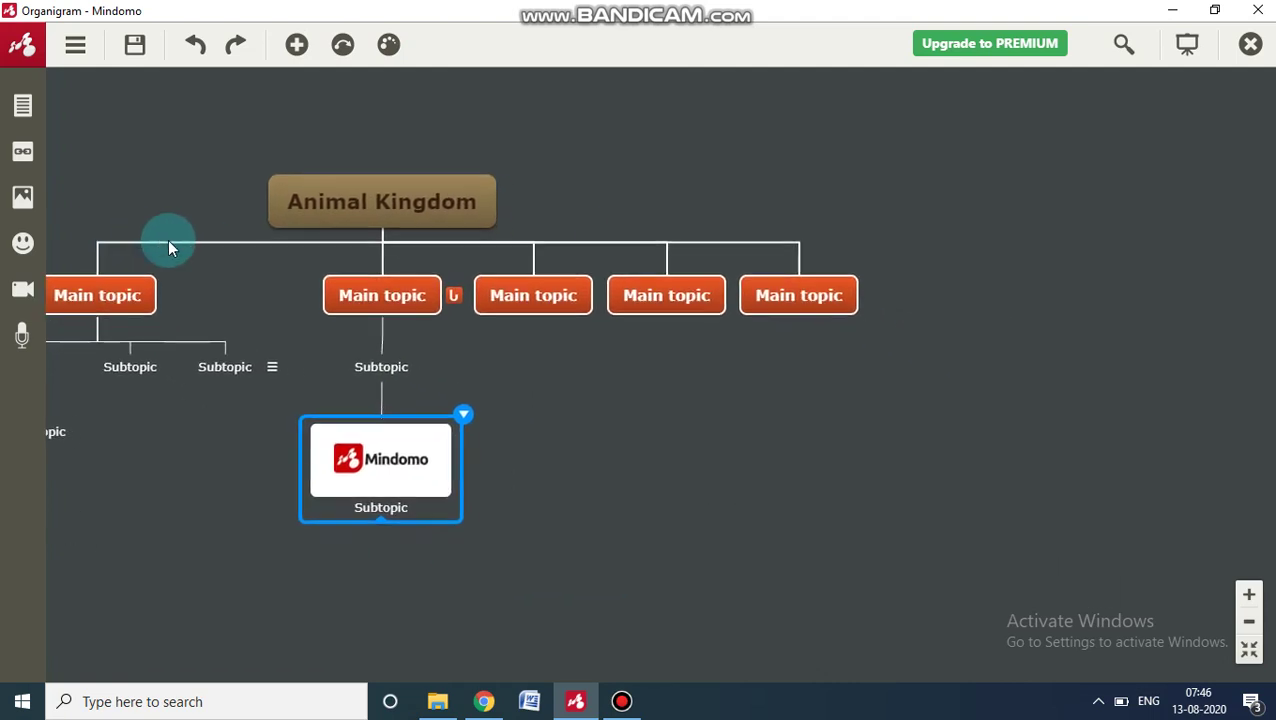
drag(553, 167, 893, 228)
Add a green check mark icon beside the Mindomo-logo image subtopic.
click(27, 243)
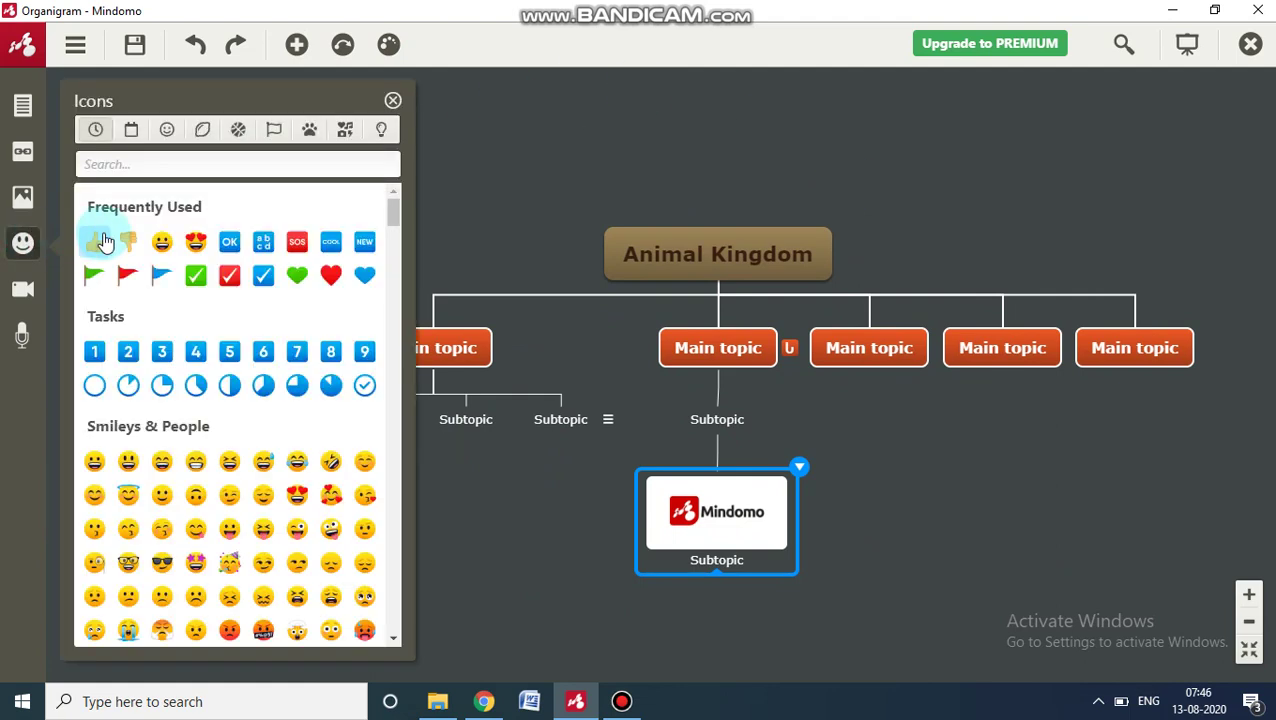
click(197, 280)
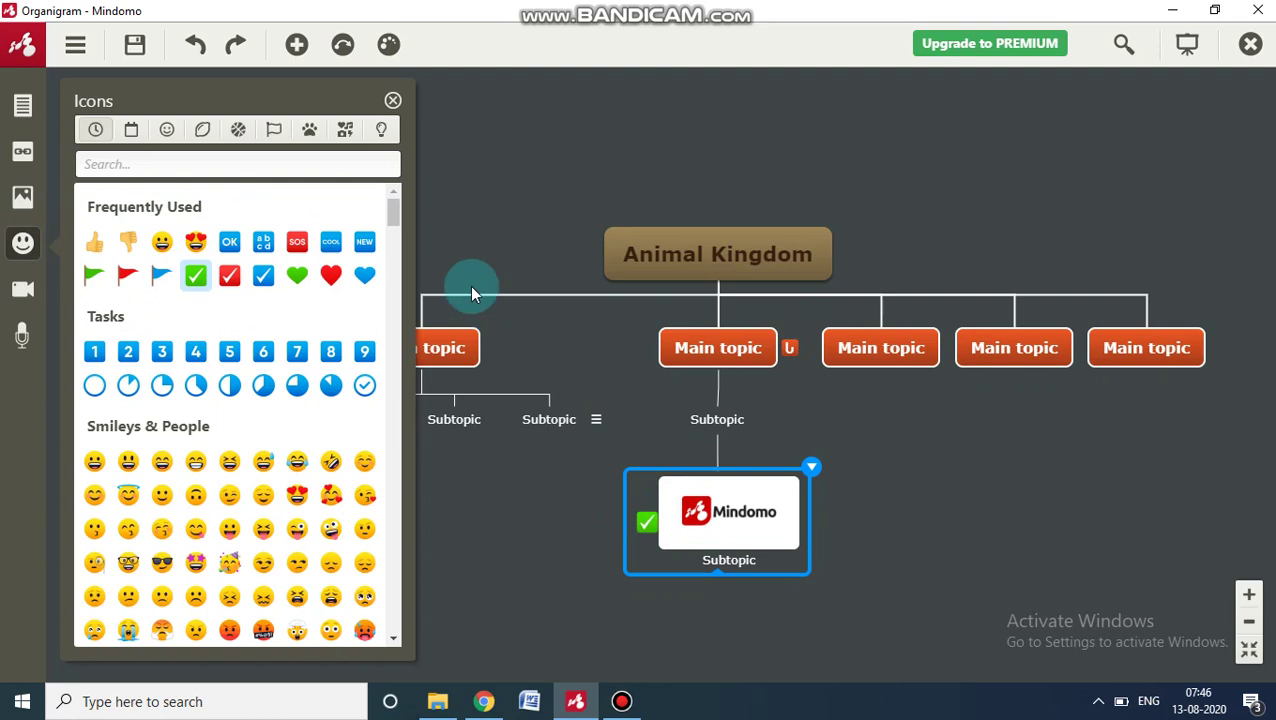
click(393, 101)
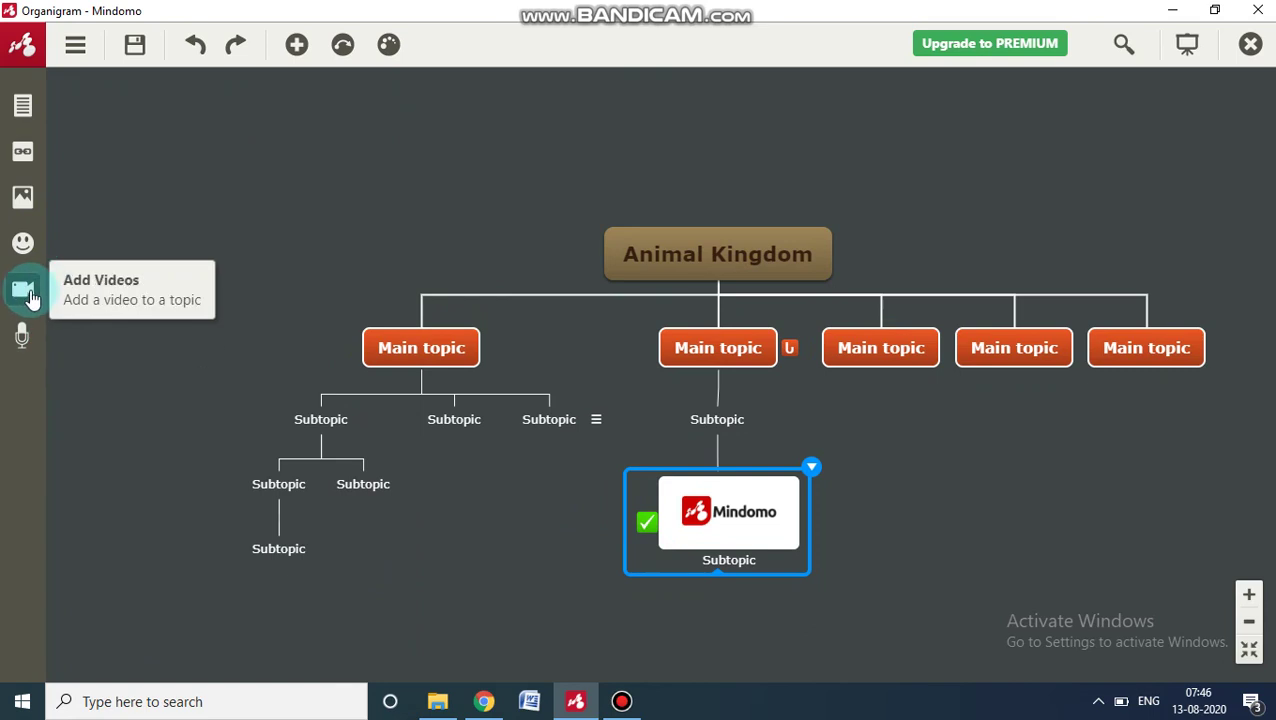
Insert a new subtopic under the logo node and attach the Voice 003 recording to it.
key(Tab)
key(Tab)
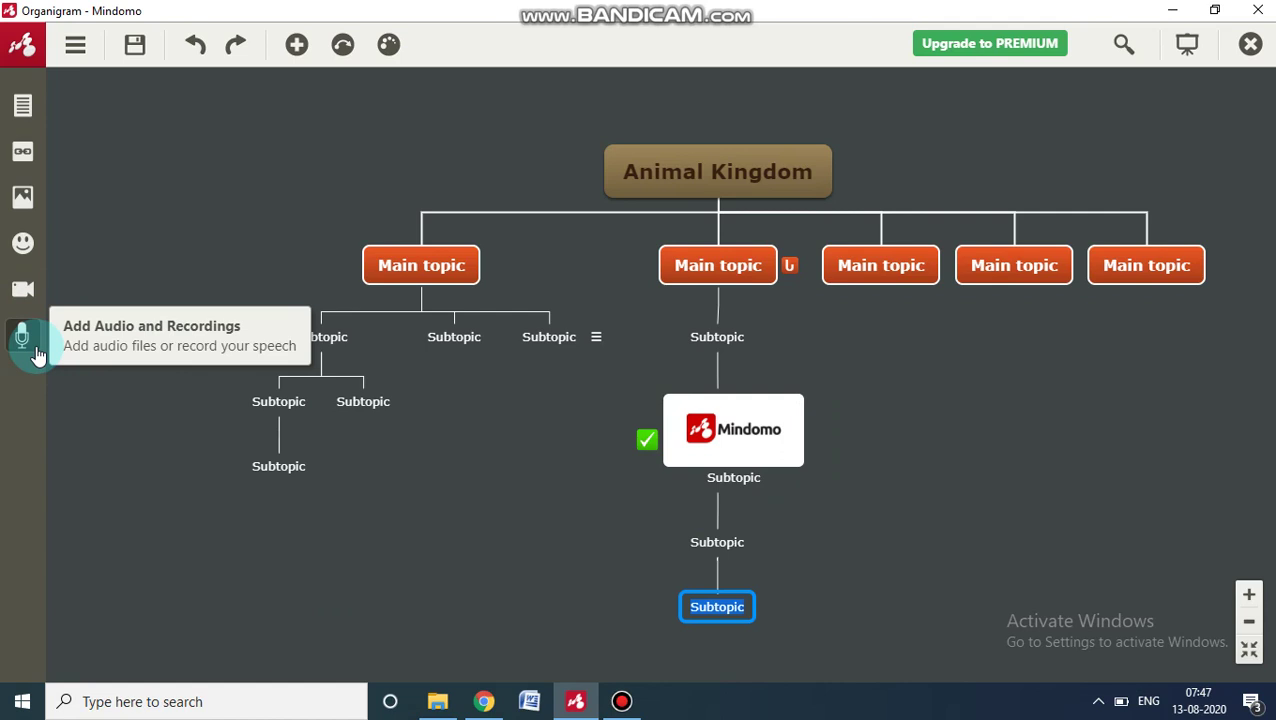
click(37, 355)
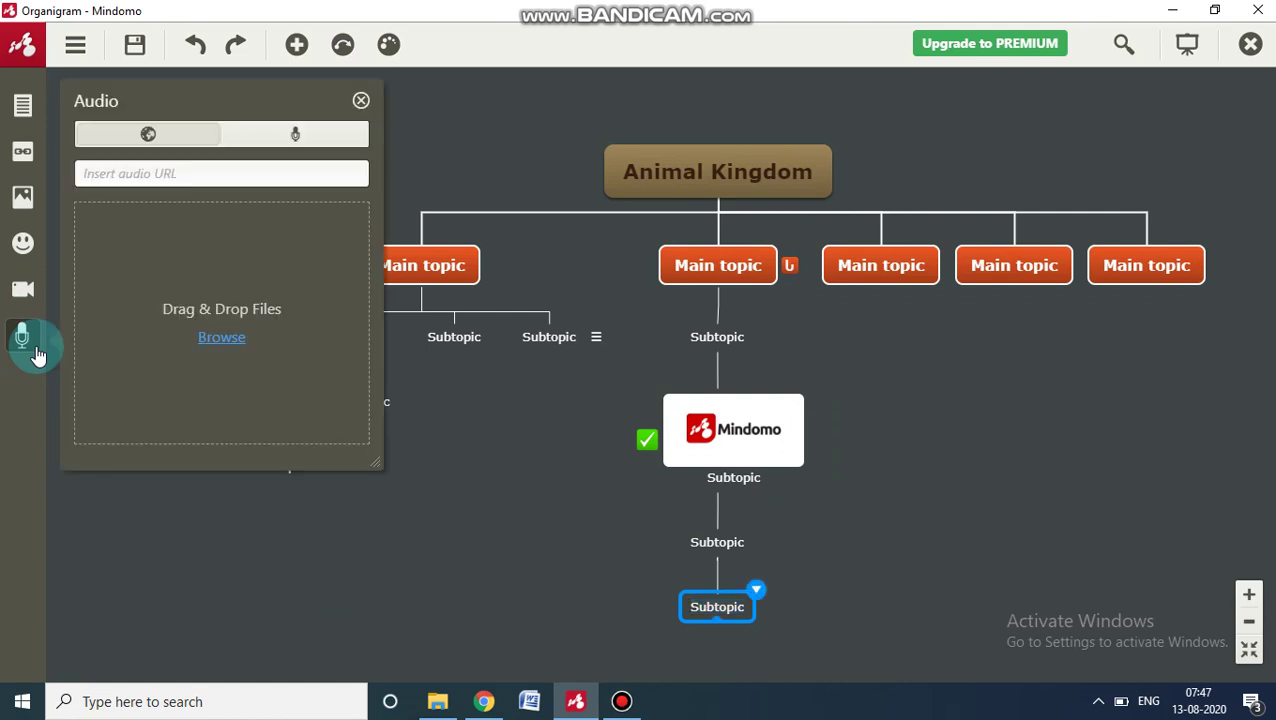
click(233, 337)
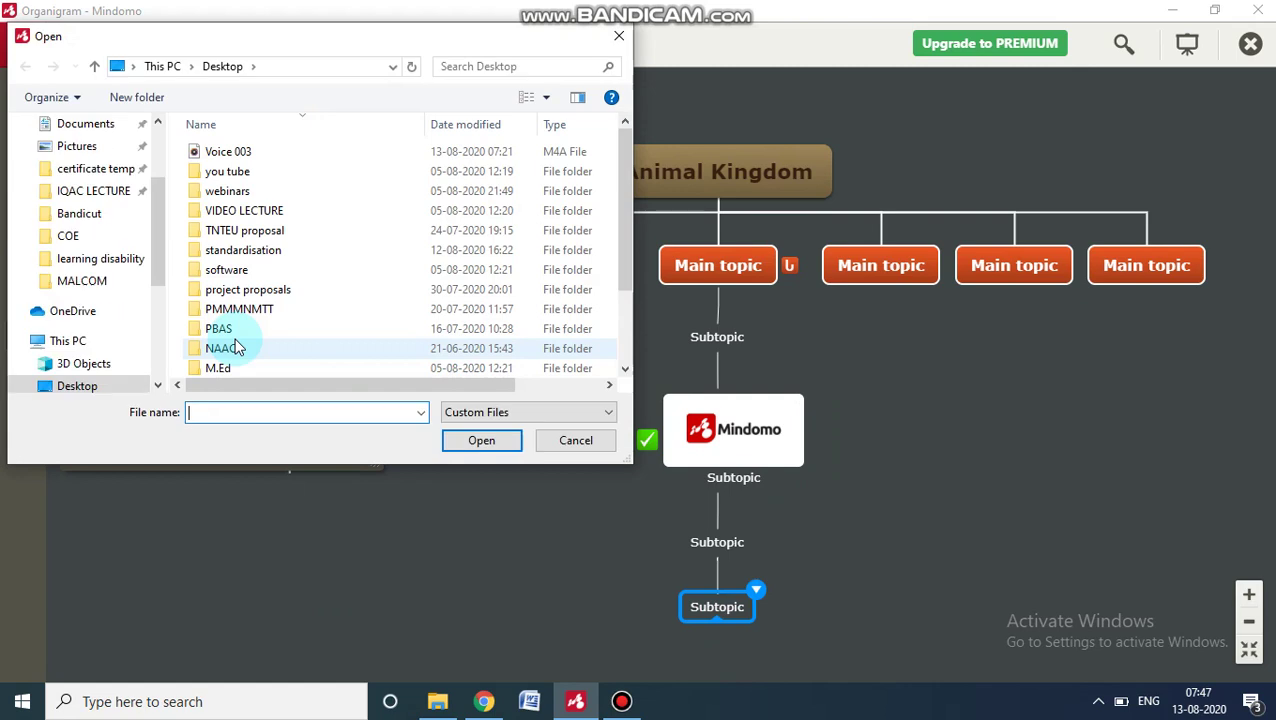
click(244, 160)
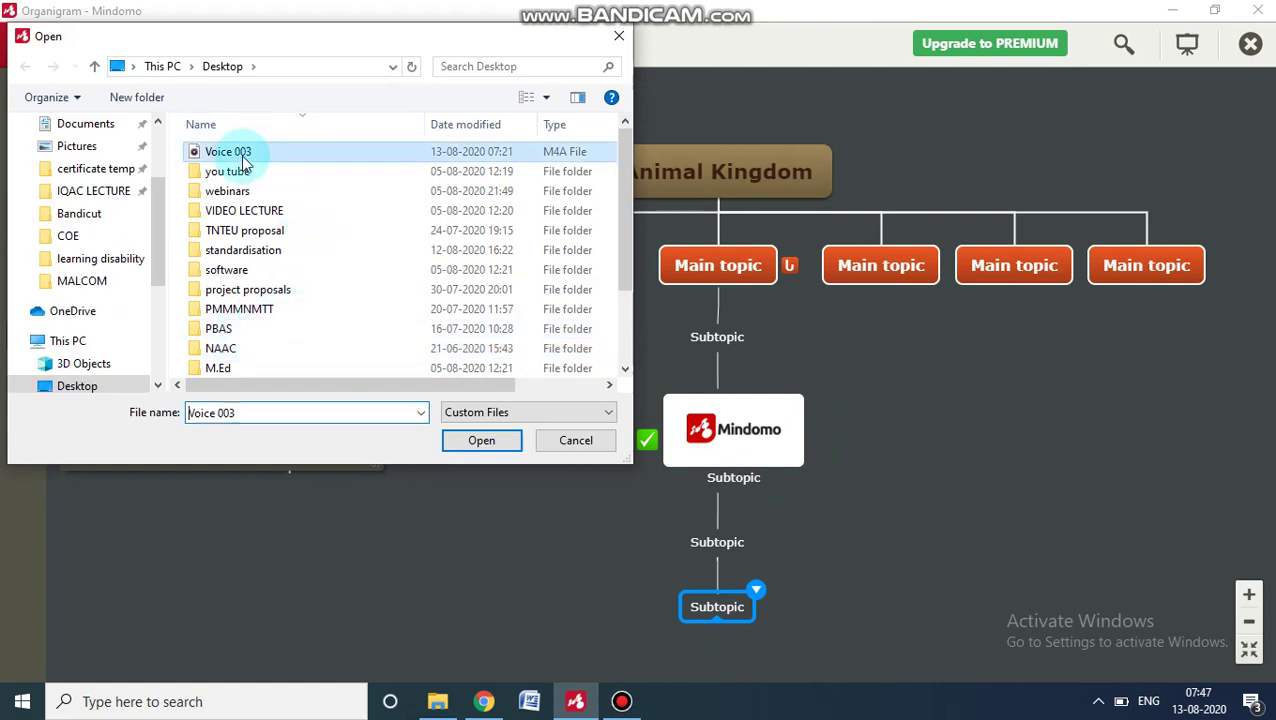
double_click(244, 160)
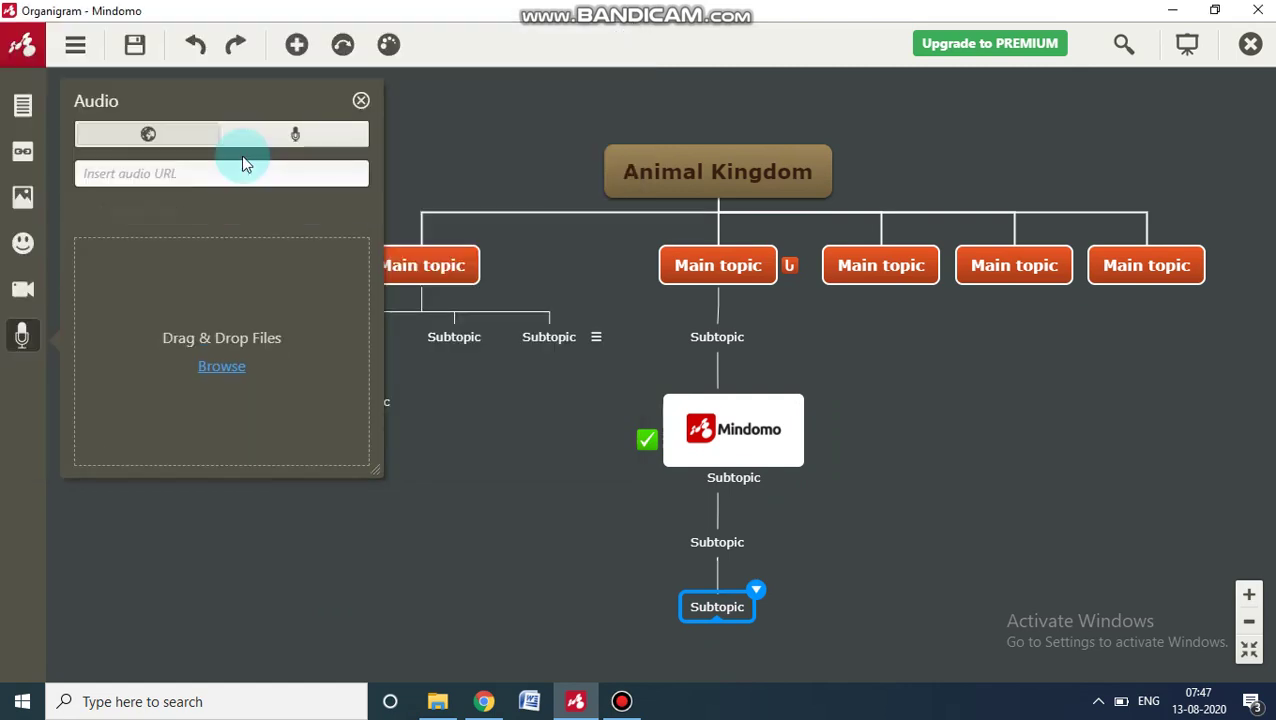
Play the attached Voice 003 audio on the subtopic, then close the Audio panel.
click(760, 612)
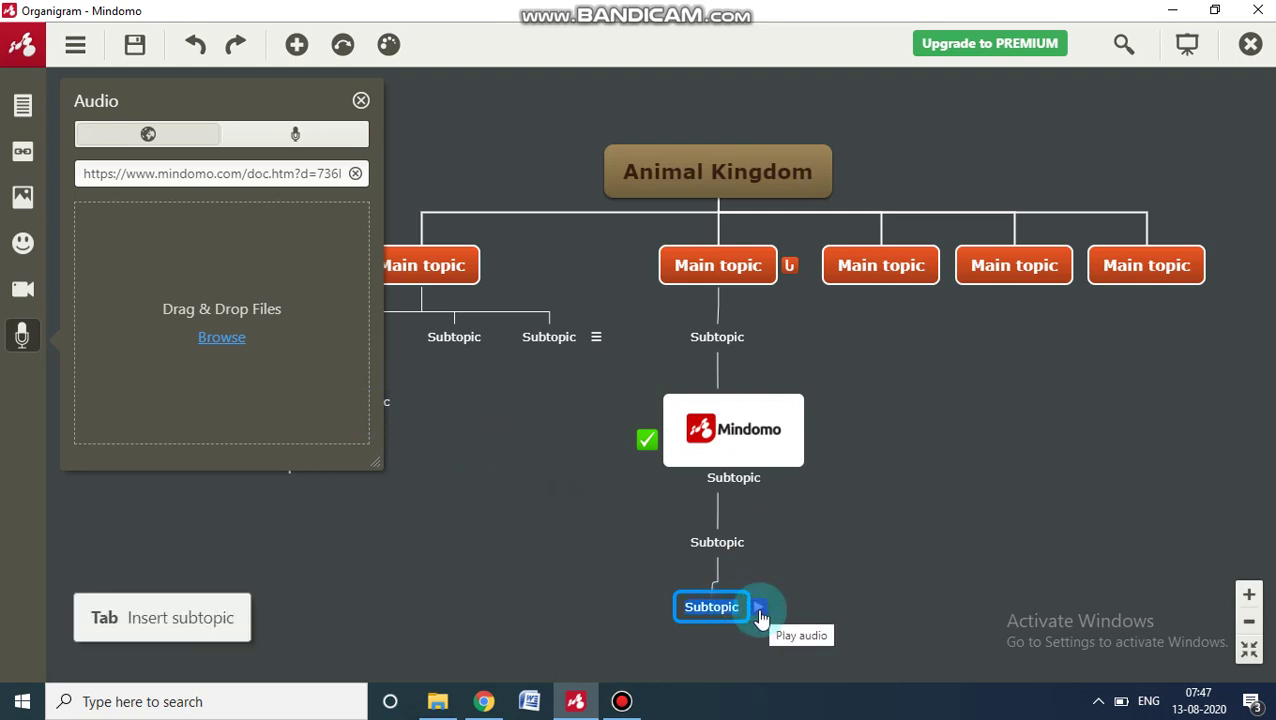
click(760, 612)
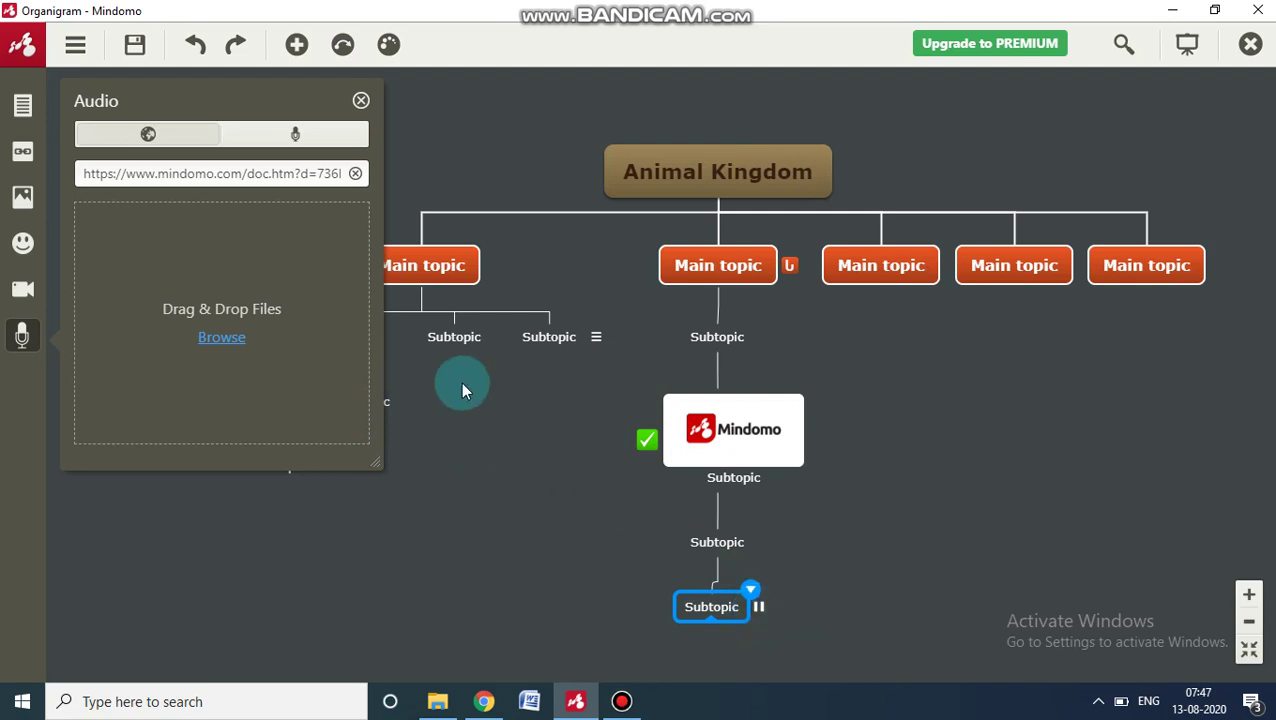
click(361, 101)
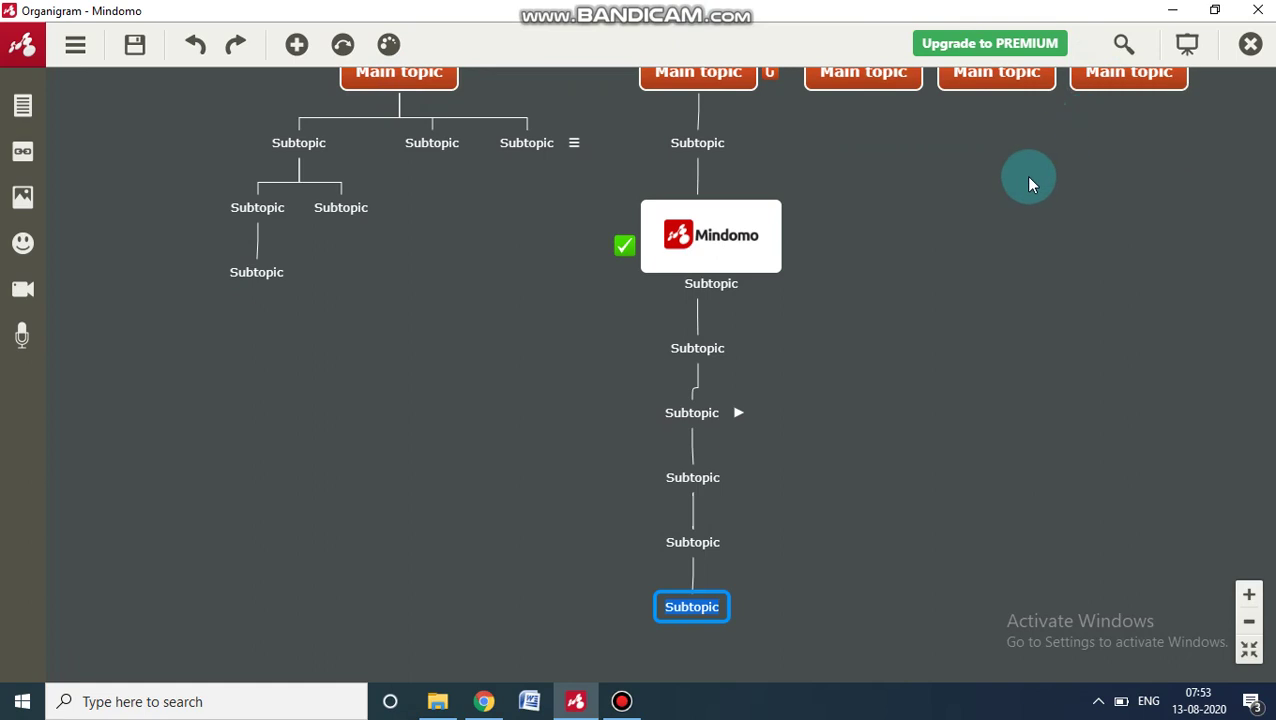
Pan the map down to reveal the Animal Kingdom root and show the Themes options.
drag(1021, 241, 1010, 330)
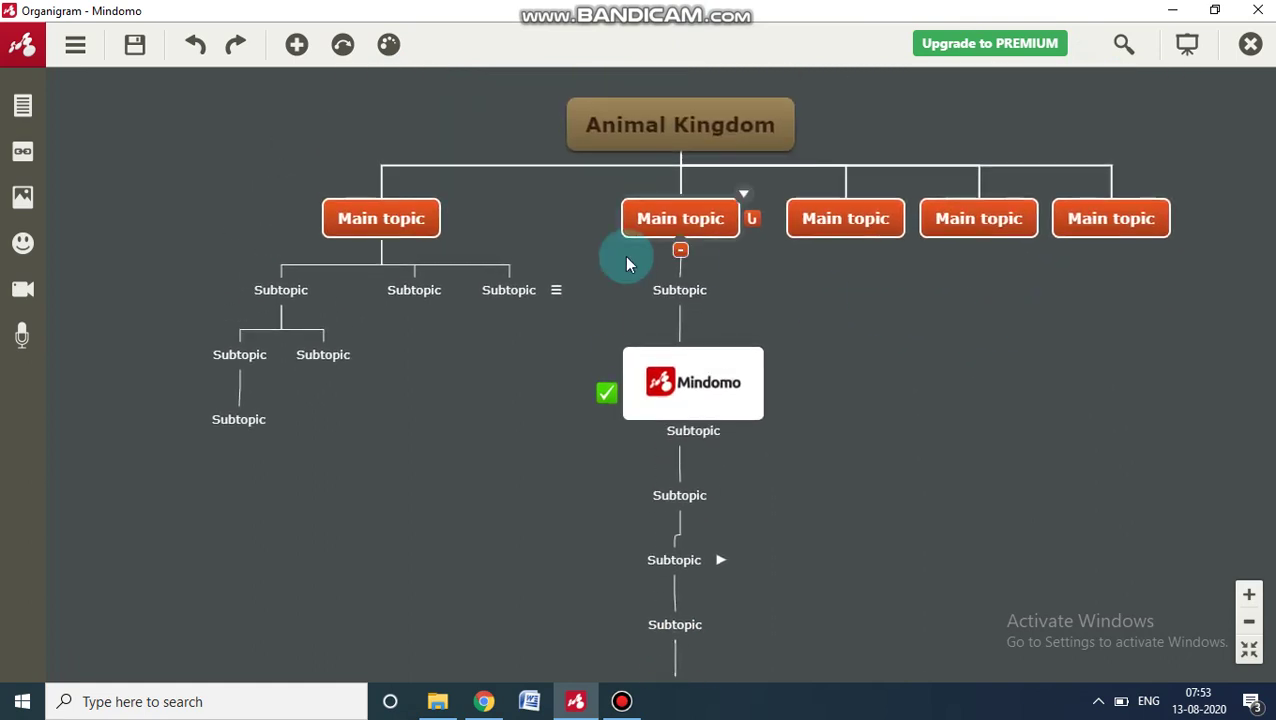
click(391, 62)
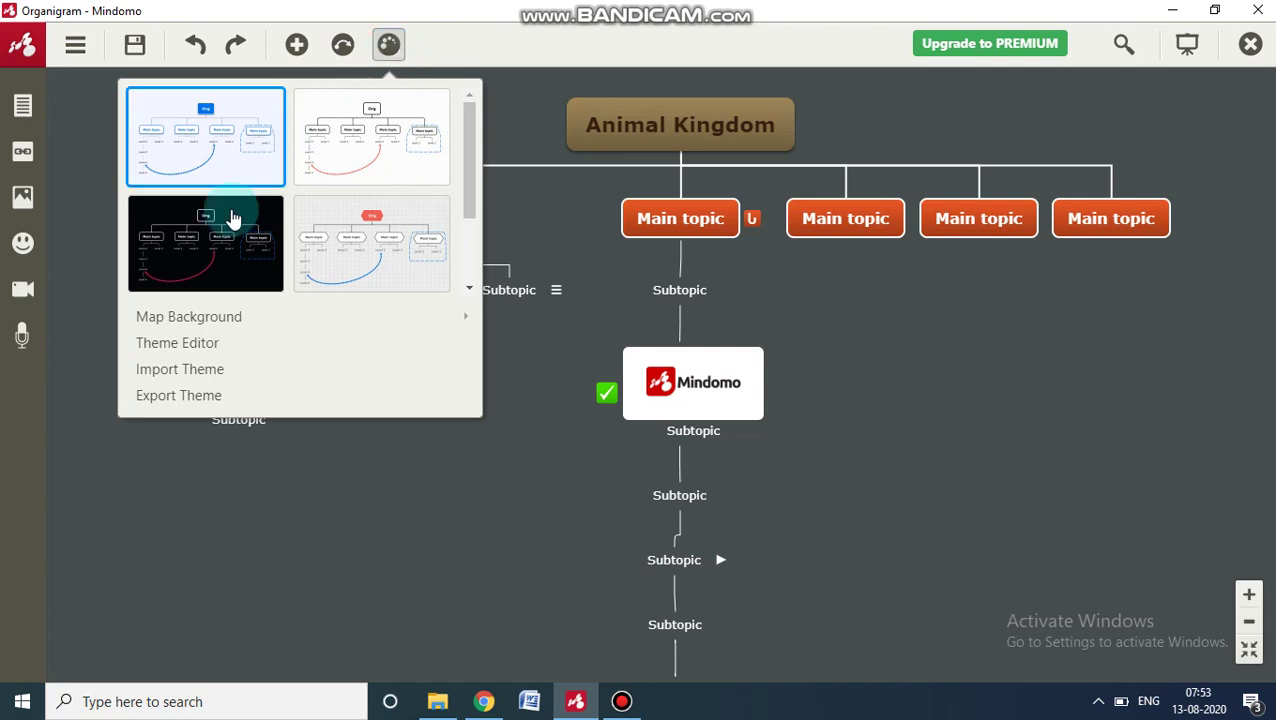
Try purple, blue and green map backgrounds, settling on purple.
click(205, 322)
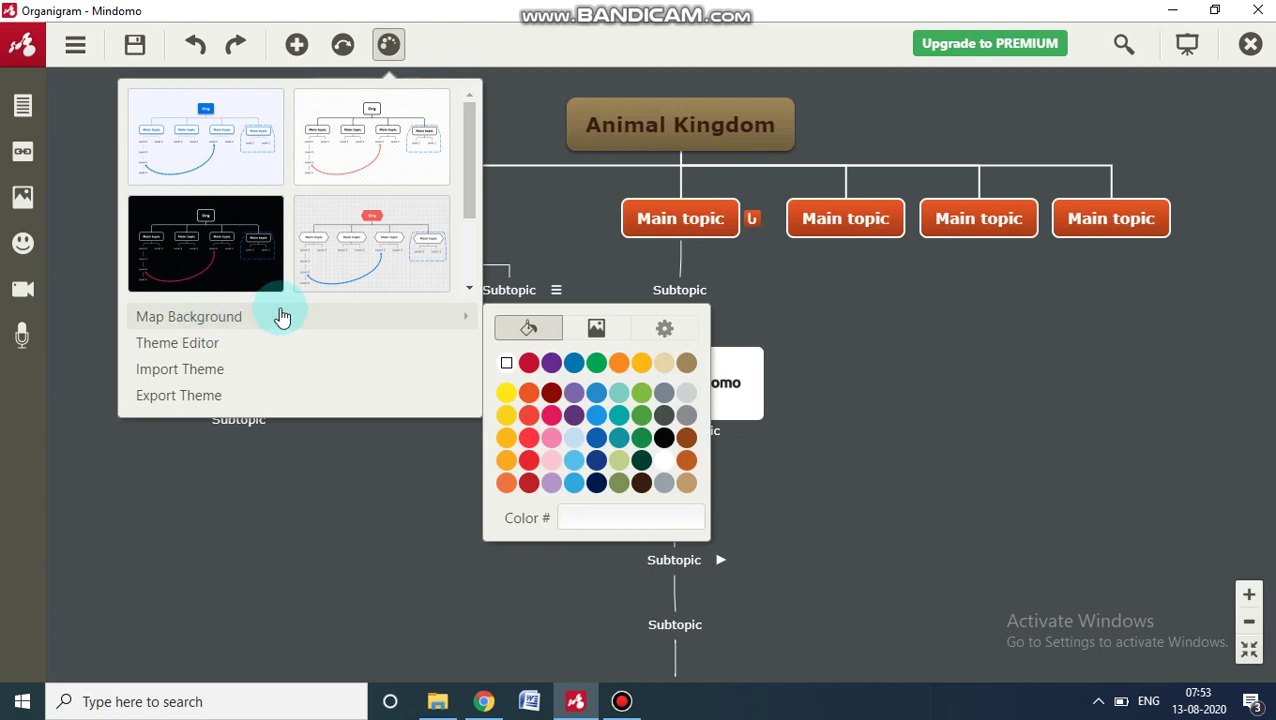
click(550, 368)
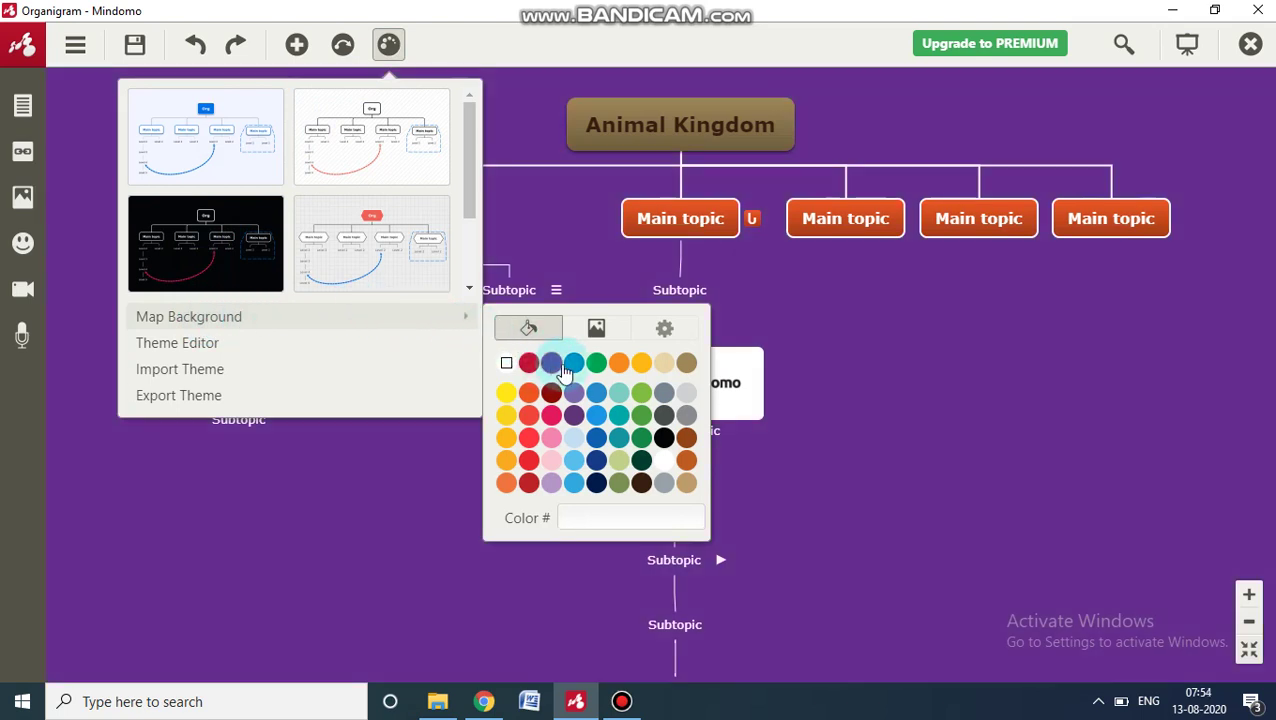
click(577, 369)
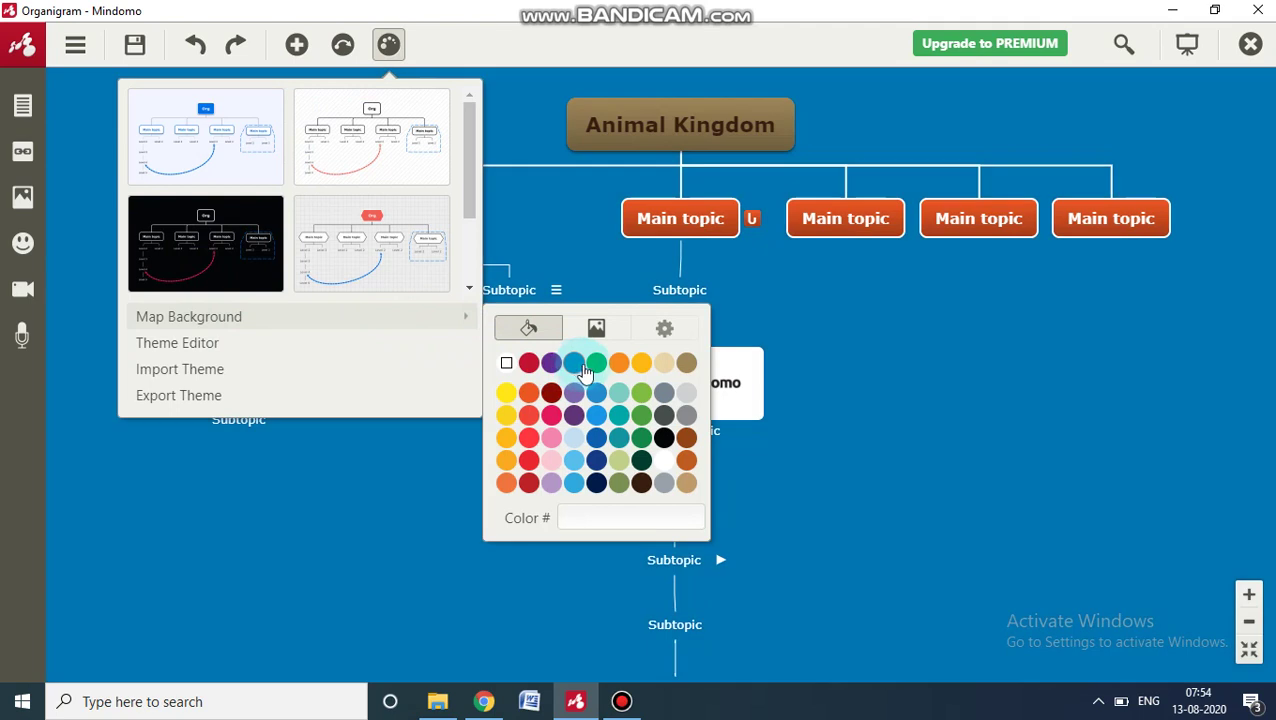
click(607, 371)
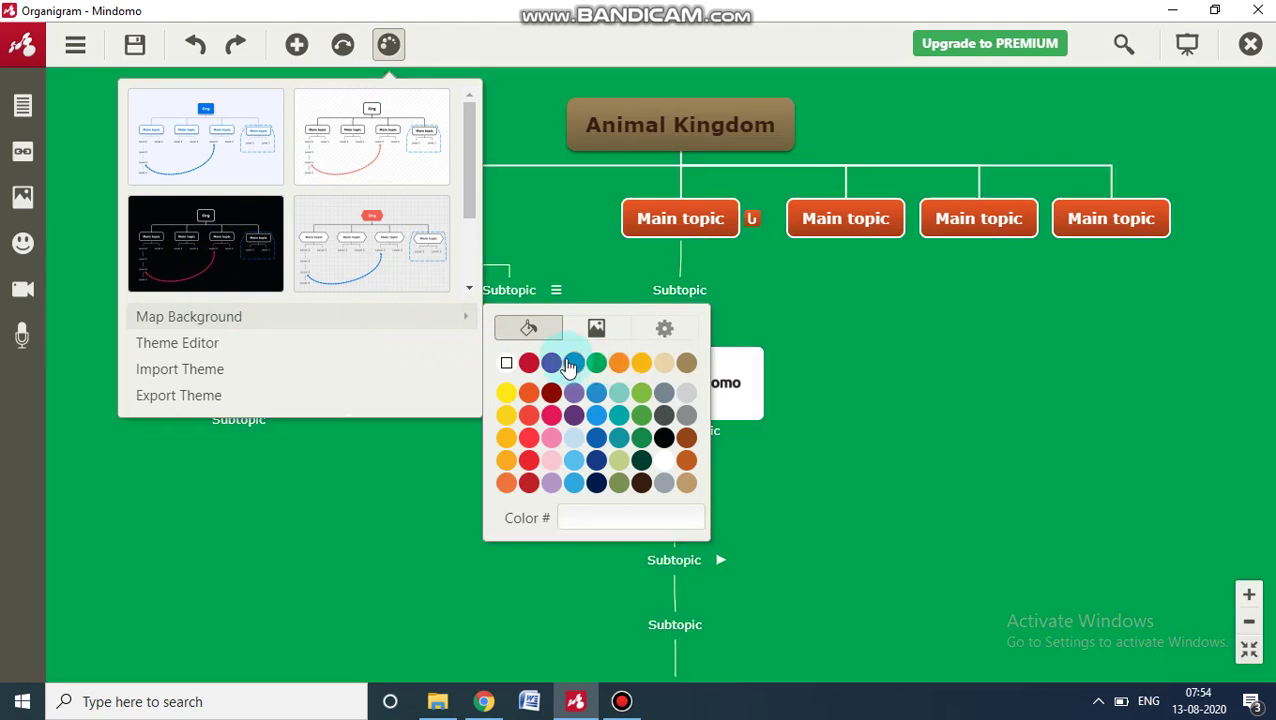
click(578, 396)
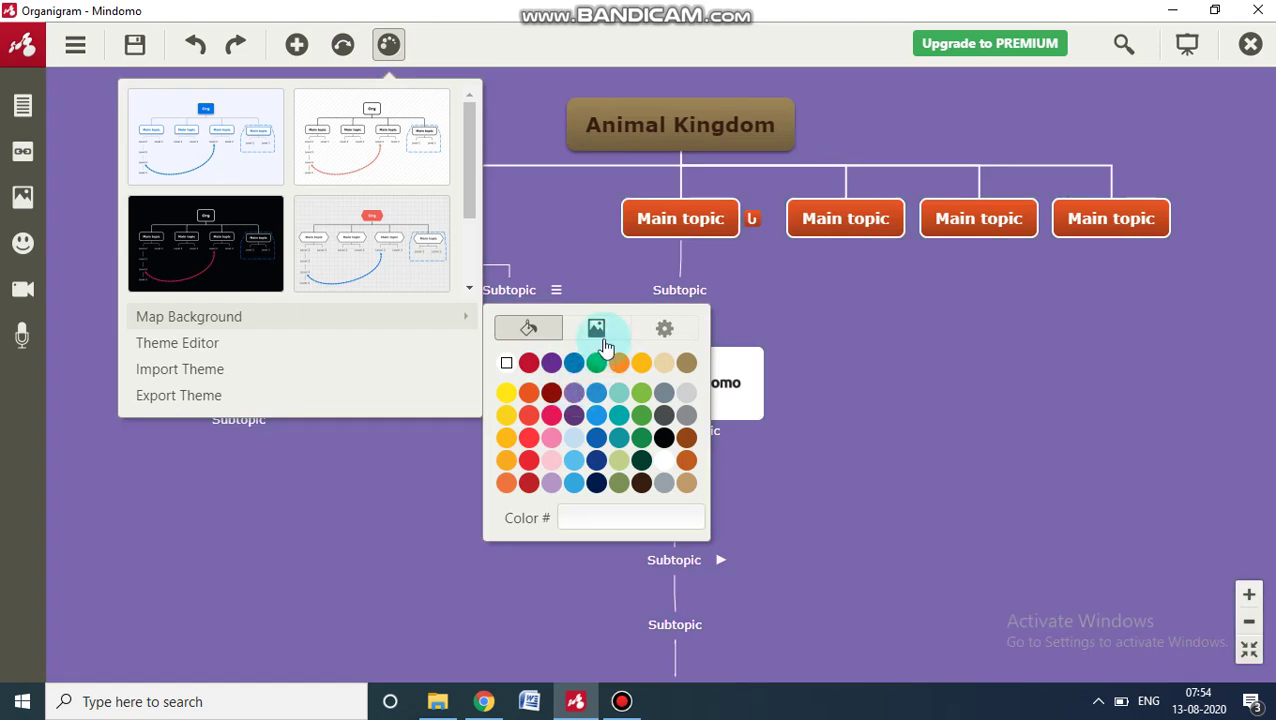
click(598, 333)
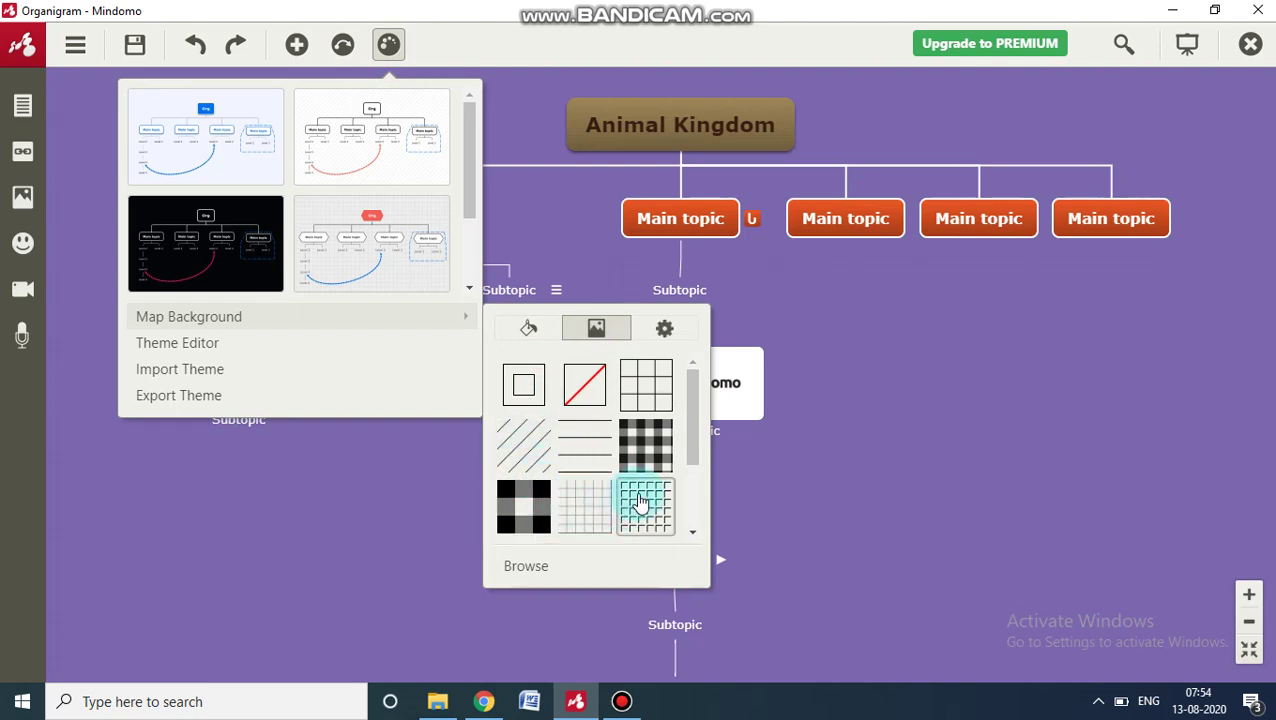
Try horizontal-line and checkered patterns, then apply the dotted background pattern.
click(584, 443)
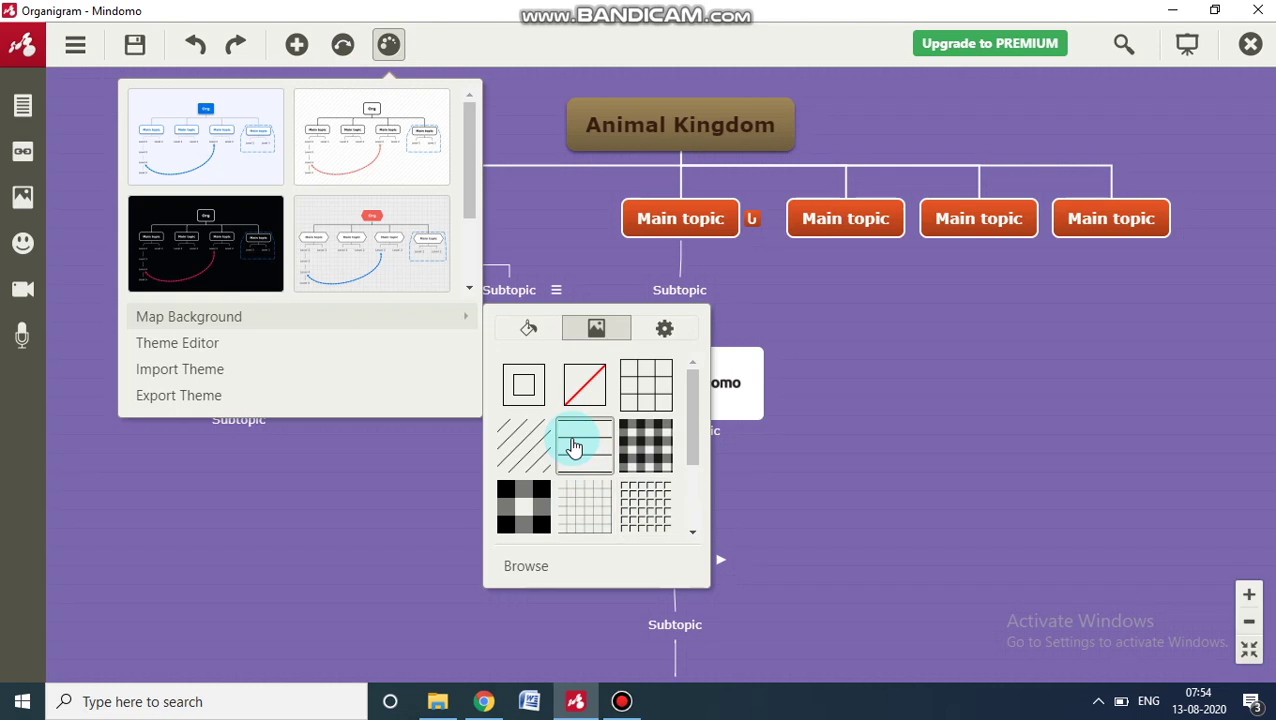
click(521, 507)
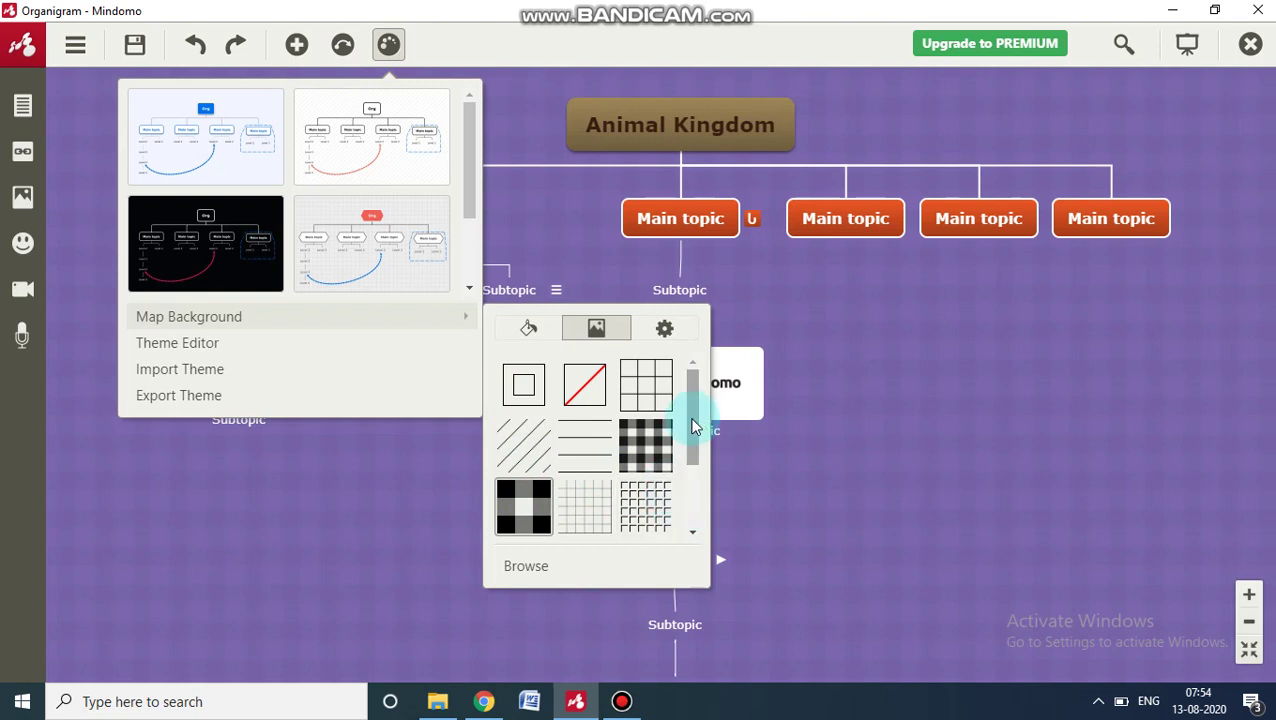
drag(693, 430, 692, 474)
click(585, 451)
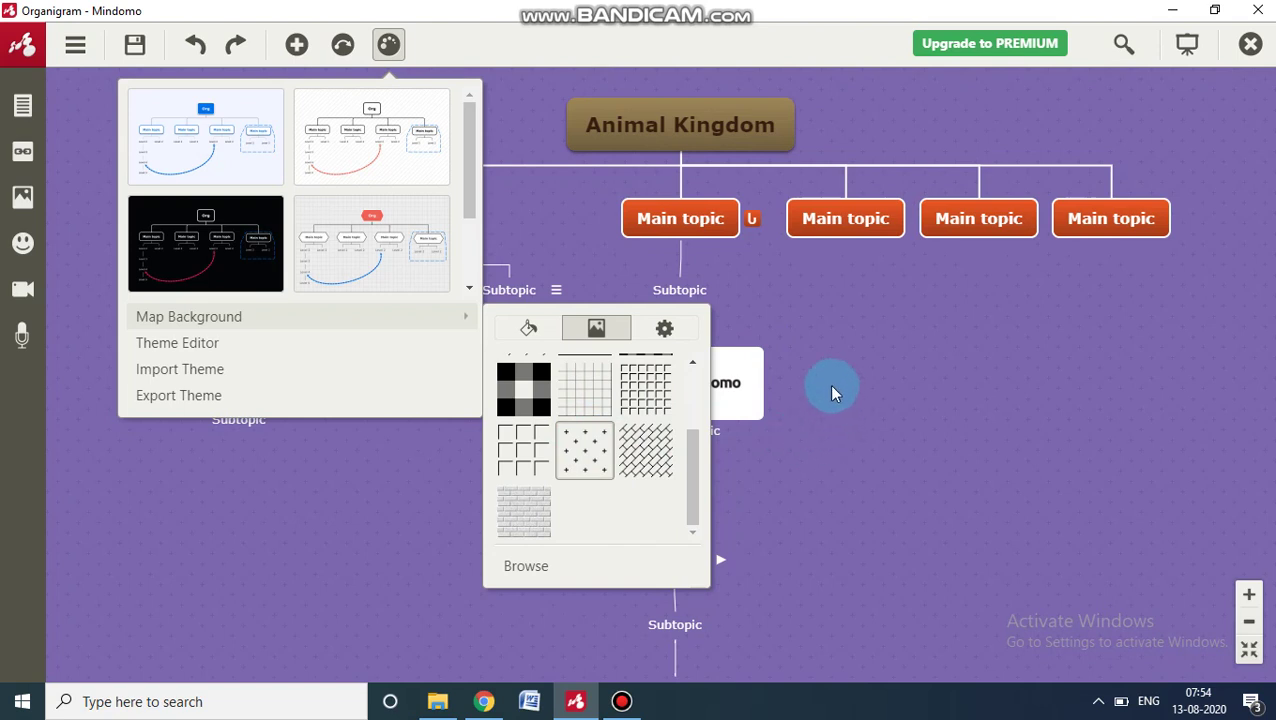
Raise the background pattern opacity to 50 and close the theme options.
click(667, 331)
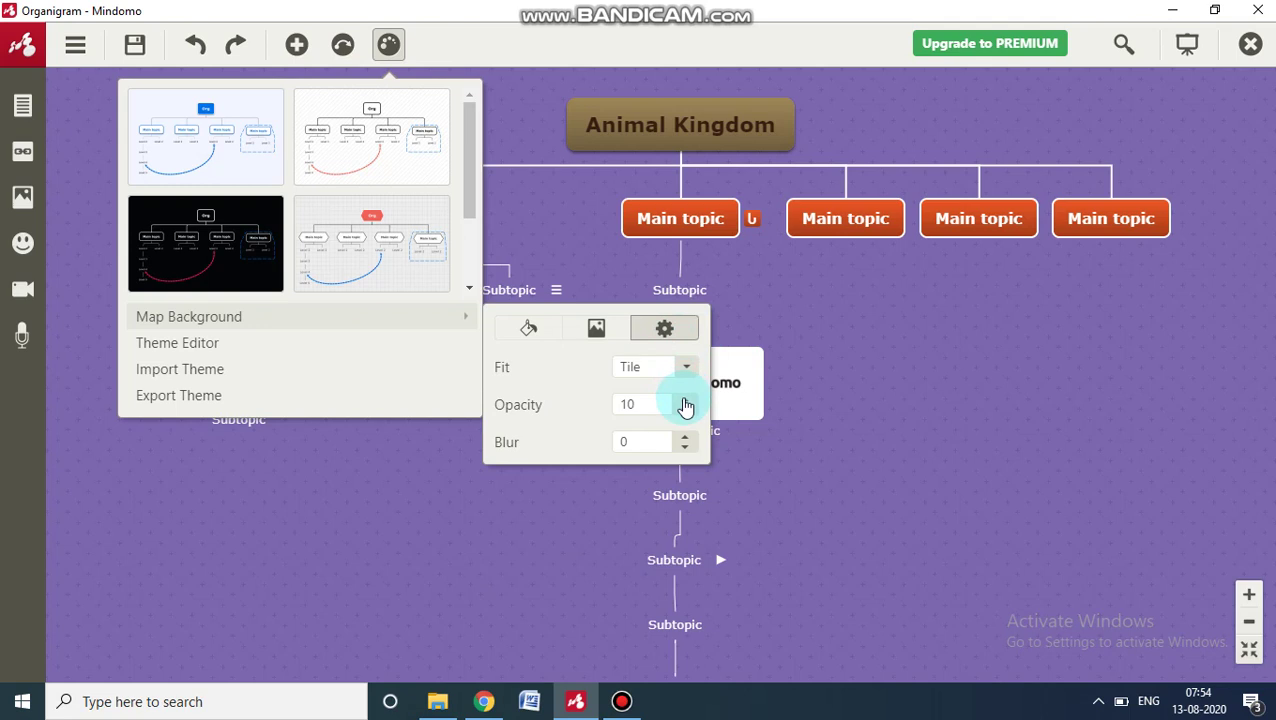
click(684, 400)
click(684, 400)
click(684, 400)
click(870, 416)
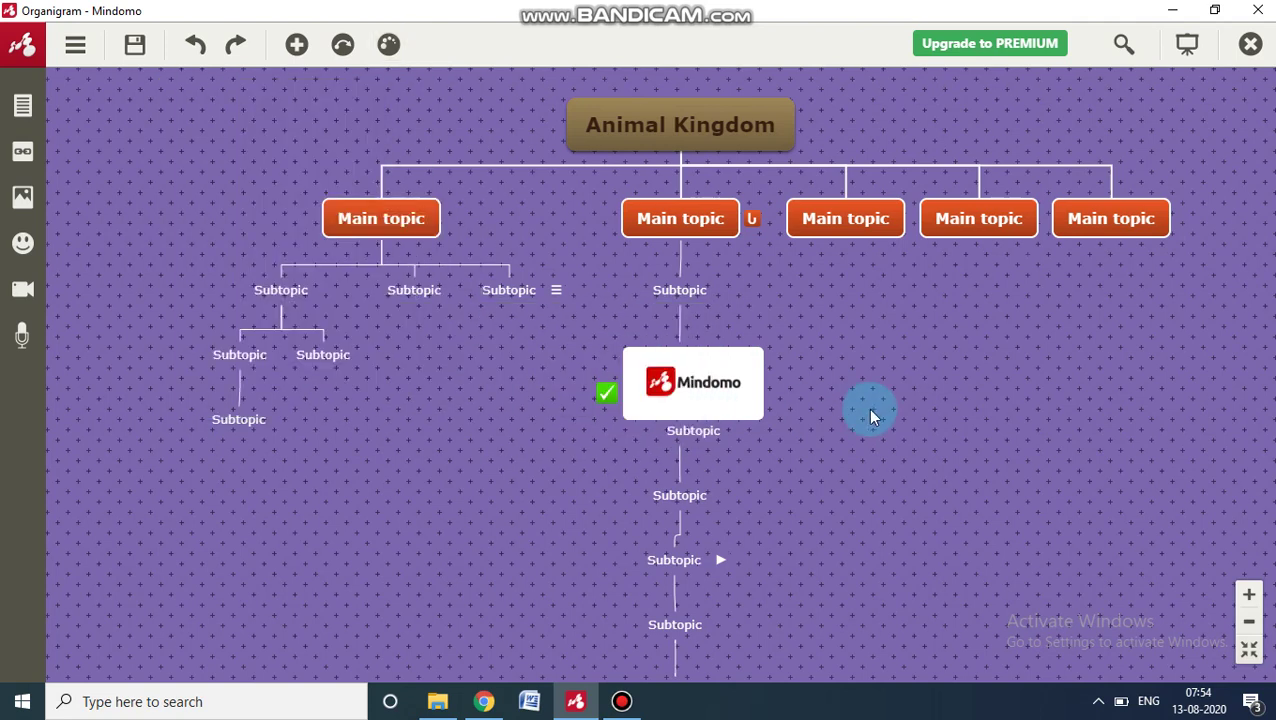